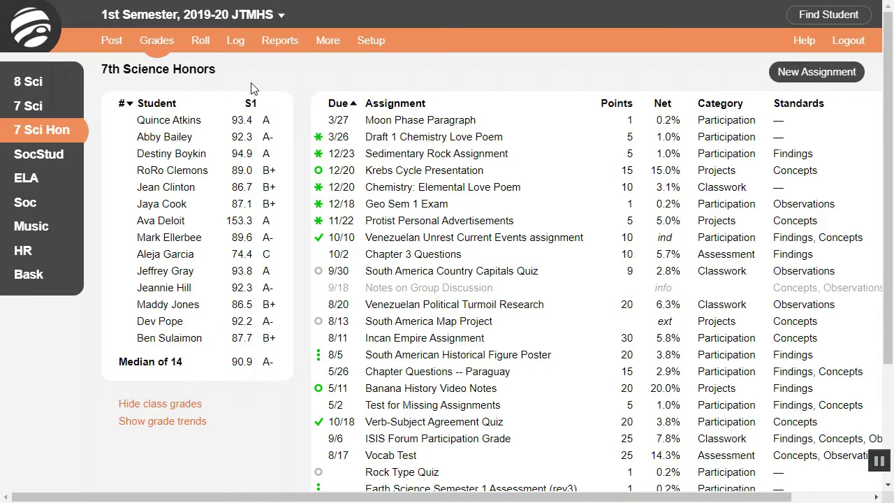
# Create a new Juno Pod for 7th Science Honors titled "Example Juno Lesson", with Lesson as its type
pyautogui.click(121, 44)
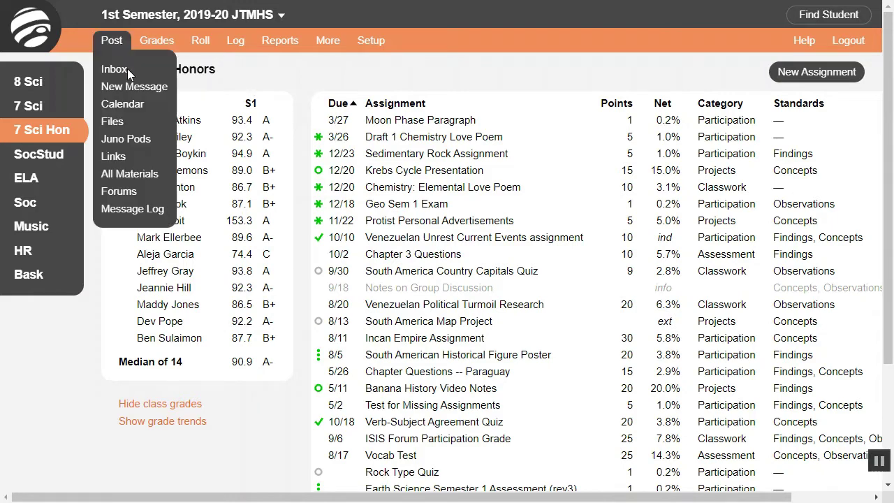
pyautogui.click(154, 141)
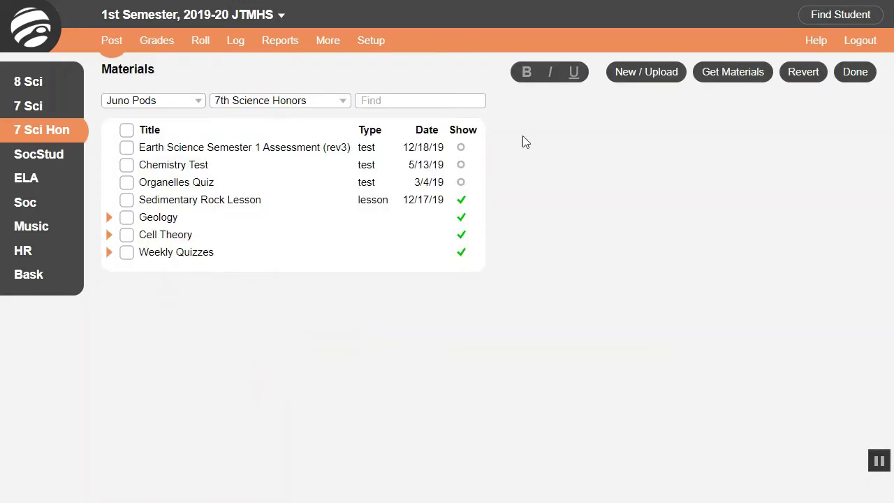
pyautogui.click(653, 68)
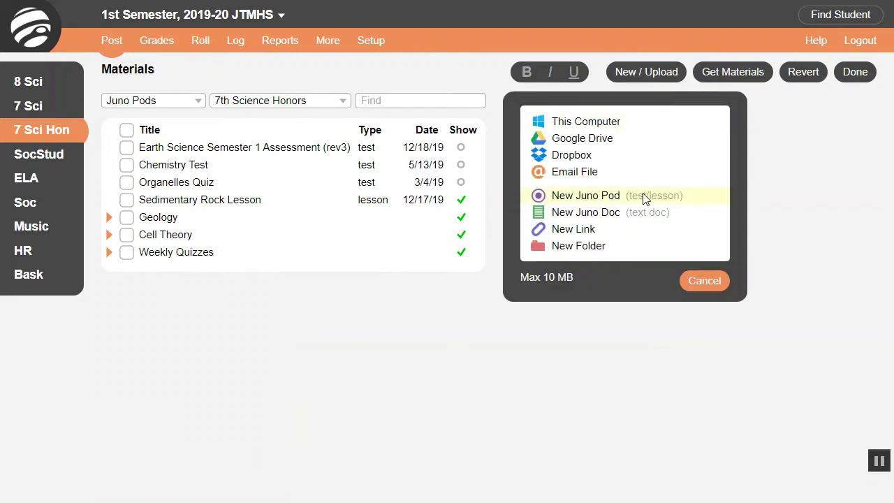
pyautogui.click(672, 199)
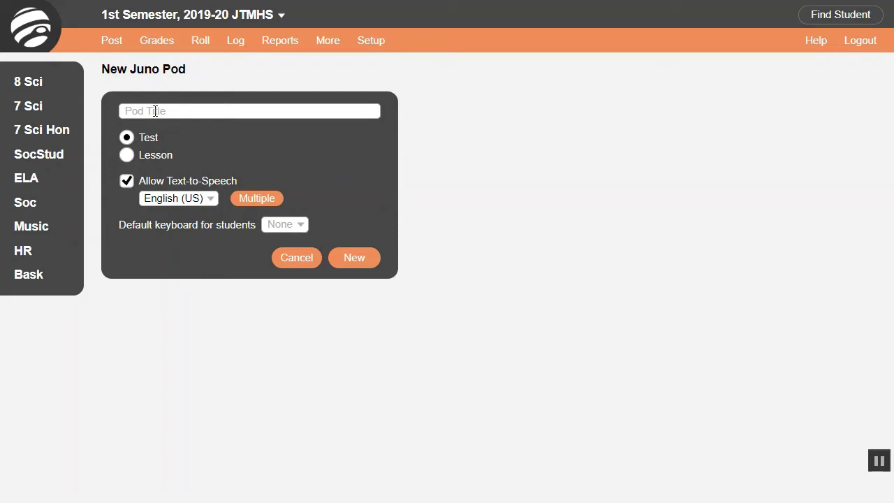
pyautogui.click(127, 155)
pyautogui.write('Example Juno Lesson')
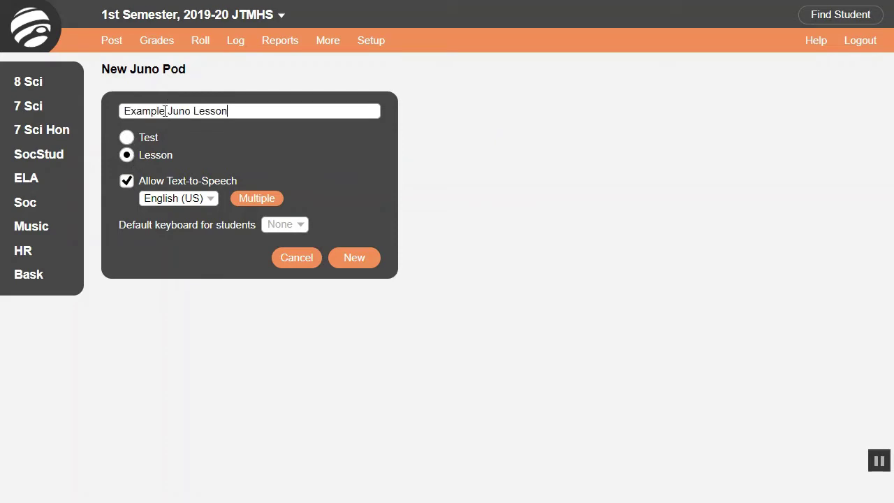
pyautogui.click(354, 258)
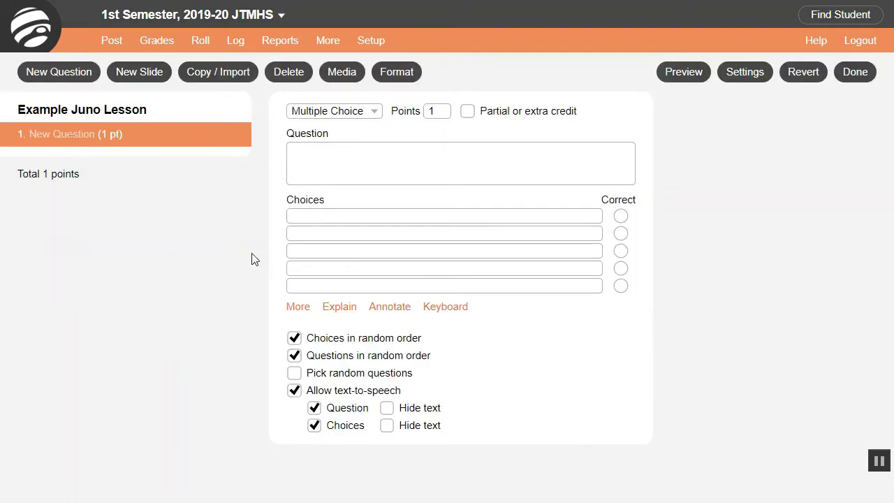
# Add a blank slide and a new question to the lesson, checking the slide's media options and the available question types
pyautogui.click(160, 78)
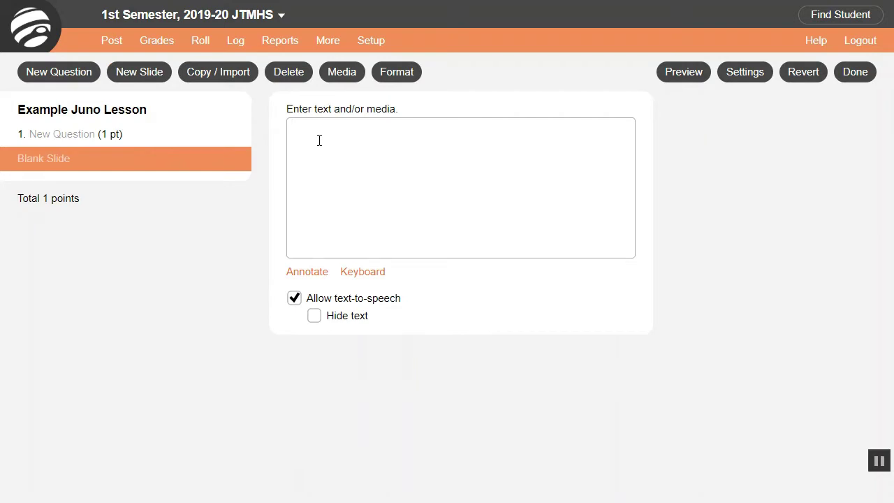
pyautogui.click(341, 73)
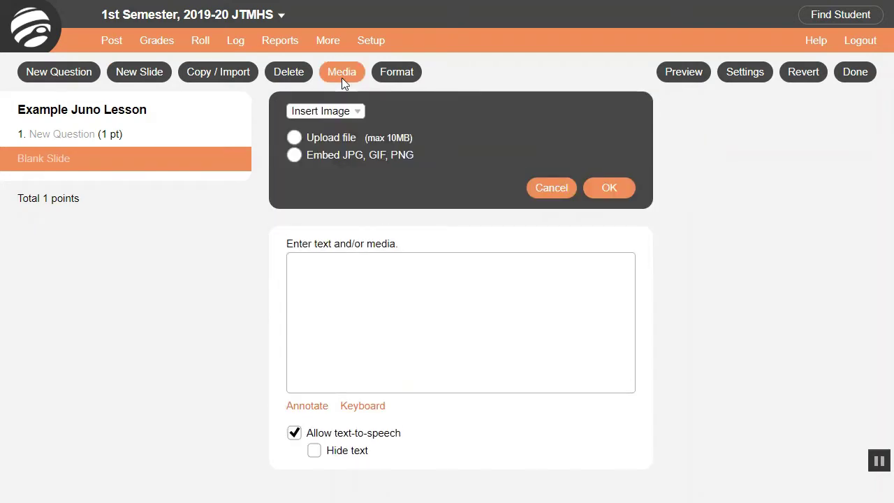
pyautogui.click(342, 79)
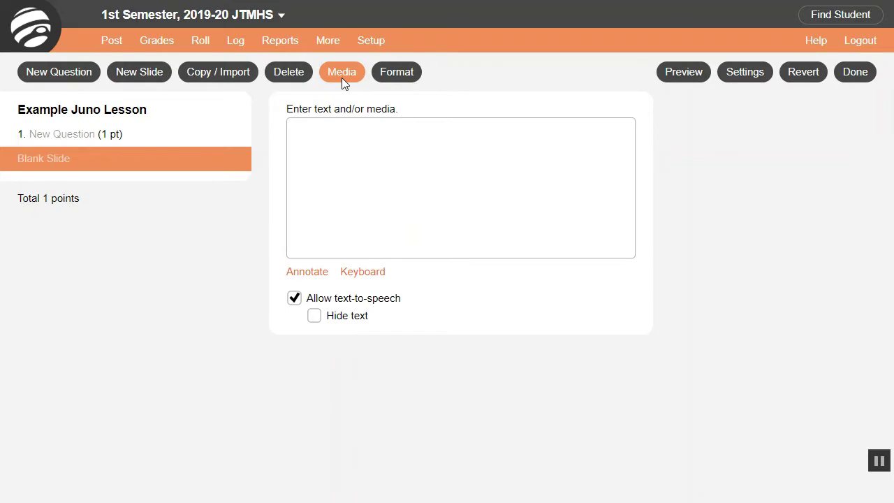
pyautogui.click(81, 74)
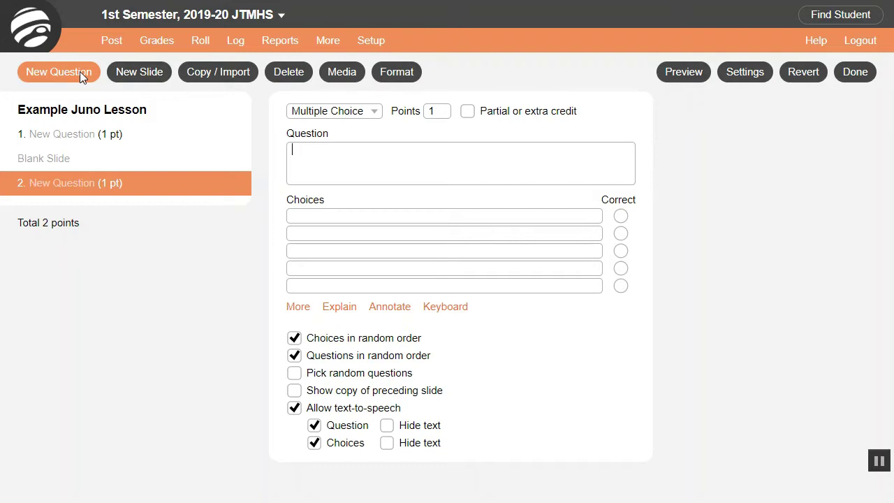
pyautogui.click(377, 114)
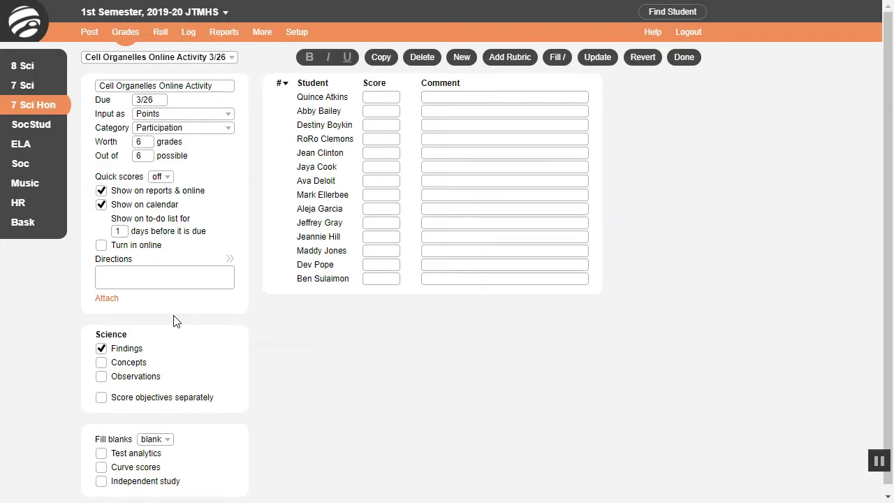
# Attach the Organelles Quiz to the Cell Organelles Online Activity assignment and set it online for the students
pyautogui.click(119, 307)
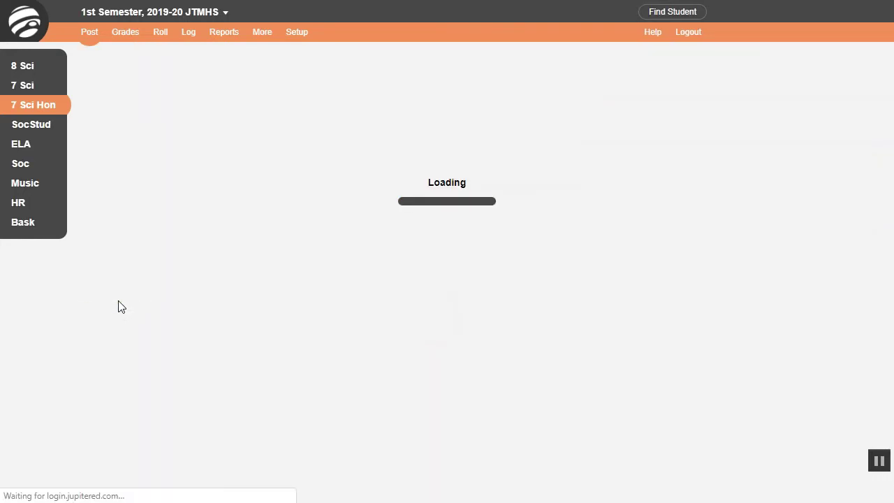
pyautogui.click(102, 160)
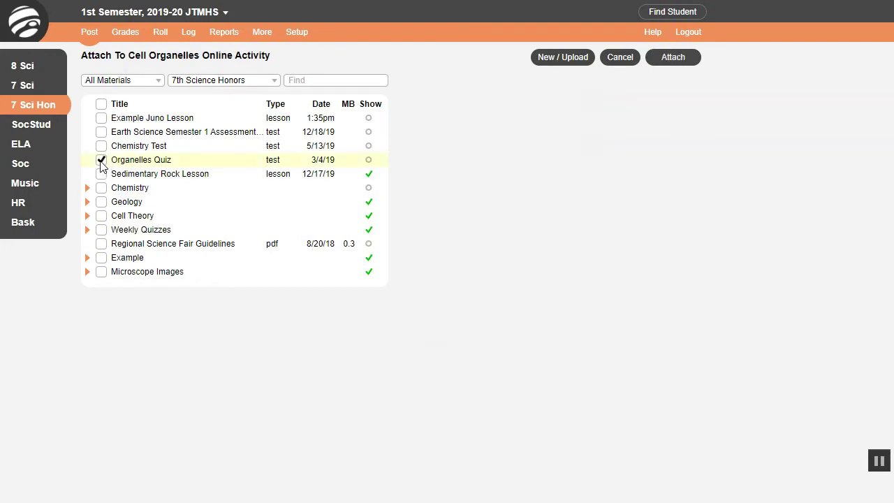
pyautogui.click(690, 56)
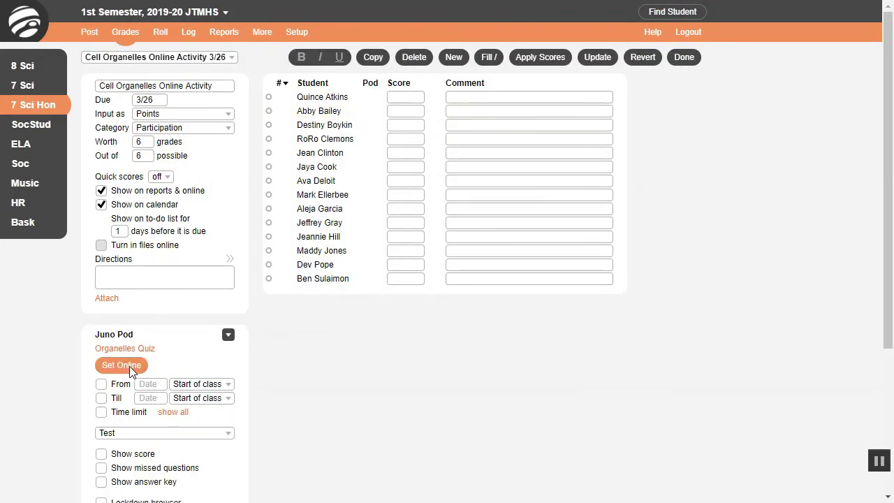
pyautogui.click(135, 367)
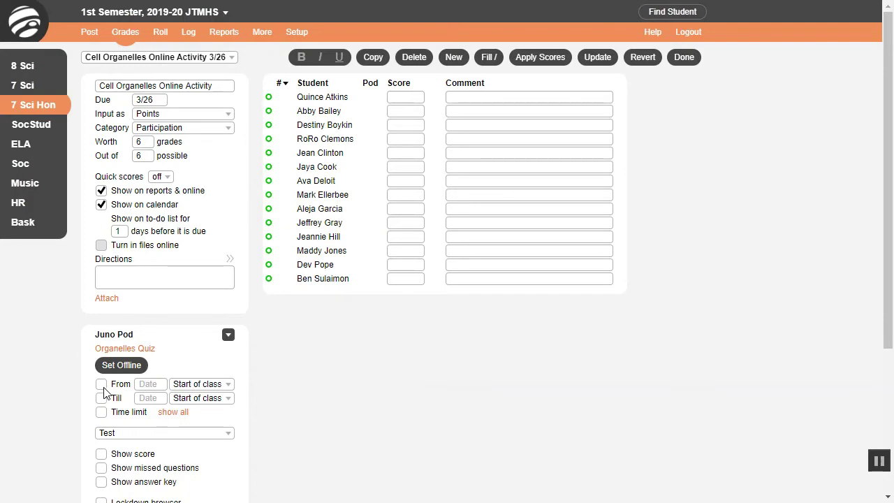
pyautogui.scroll(-2, 107, 496)
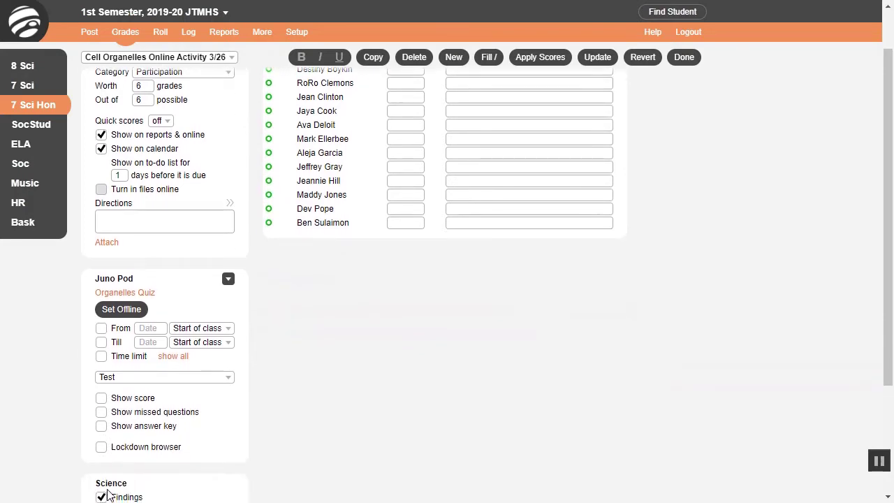
# Open the Geo Sem 1 Exam assignment, examine a student's Juno Pod options and the Apply Scores dialog, and return to the gradebook
pyautogui.click(234, 60)
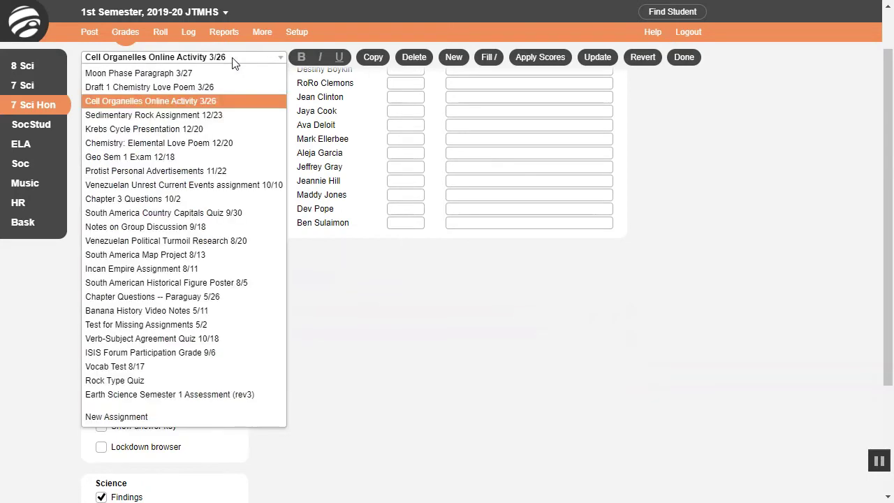
pyautogui.click(175, 157)
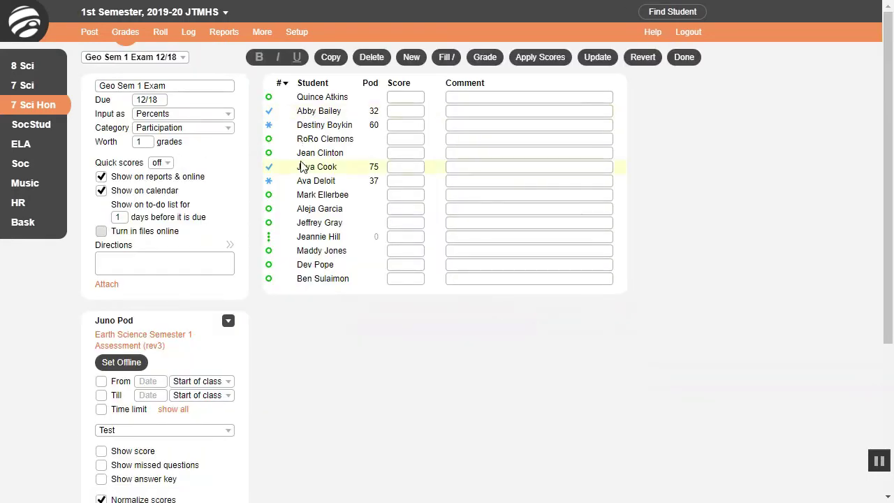
pyautogui.click(268, 182)
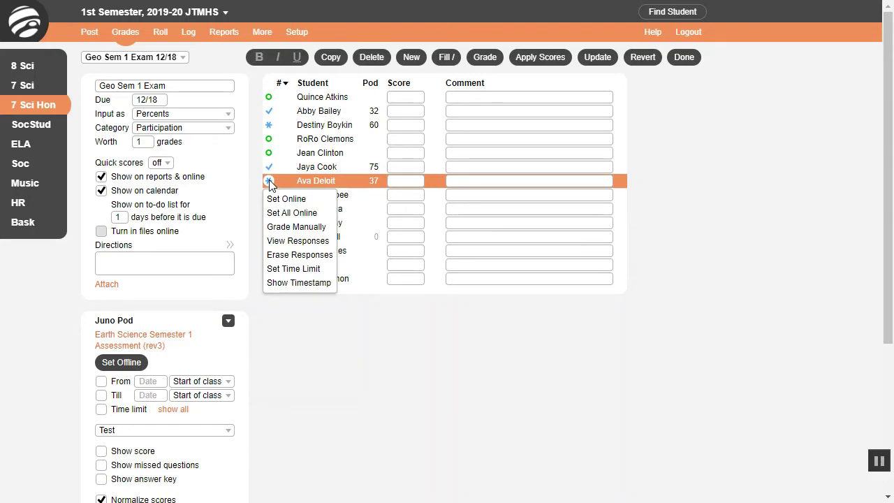
pyautogui.click(269, 182)
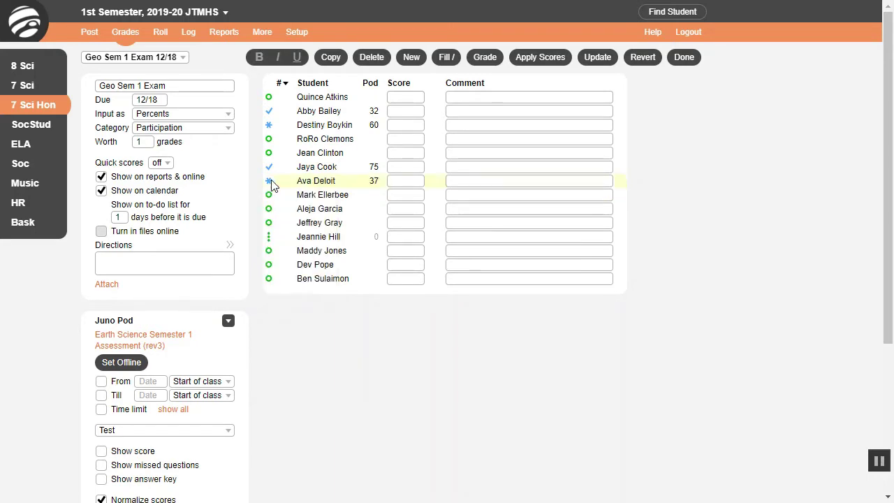
pyautogui.click(545, 58)
pyautogui.click(678, 174)
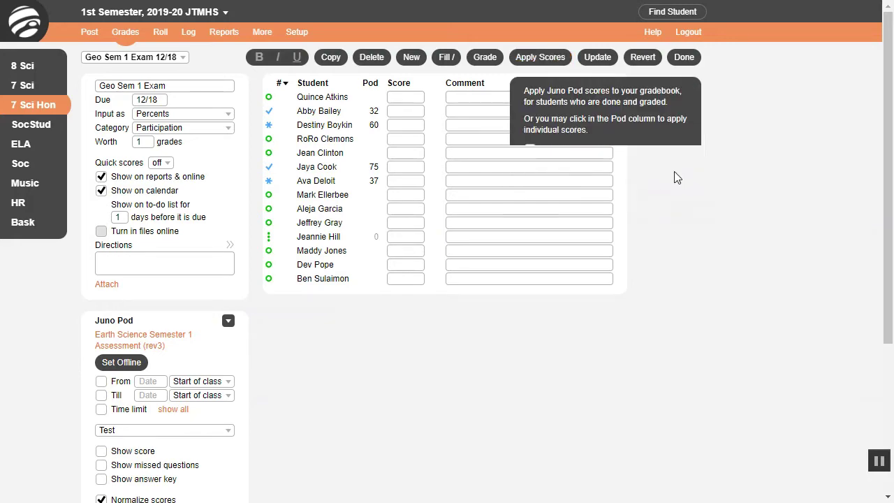
pyautogui.click(125, 31)
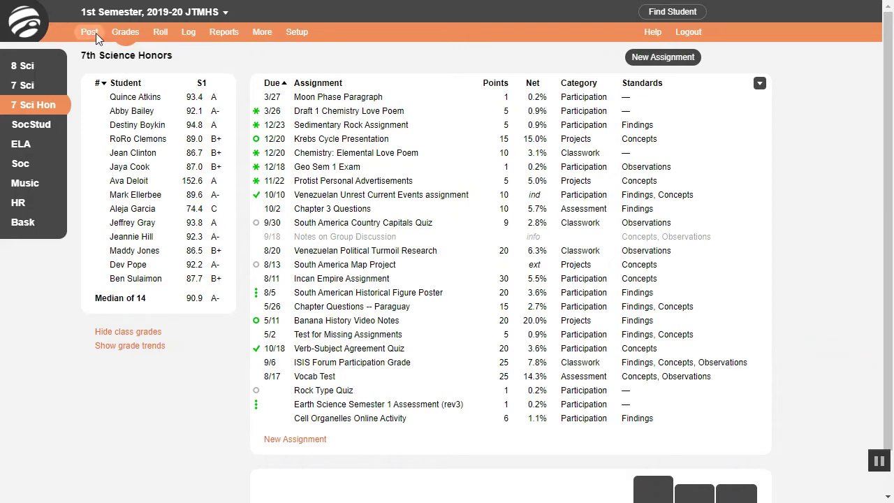
# Add a notice headlined "Sedimentary Rock Online Lesson" to the class calendar on 3/23
pyautogui.click(96, 33)
pyautogui.click(123, 79)
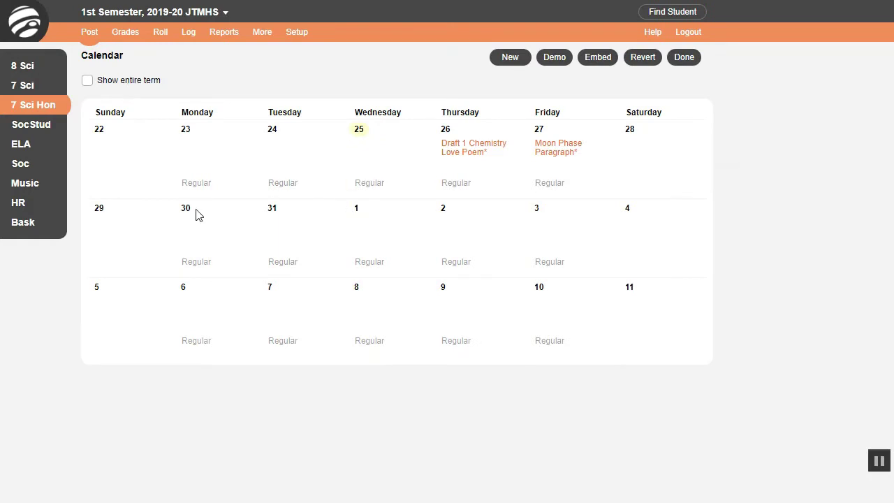
pyautogui.click(200, 158)
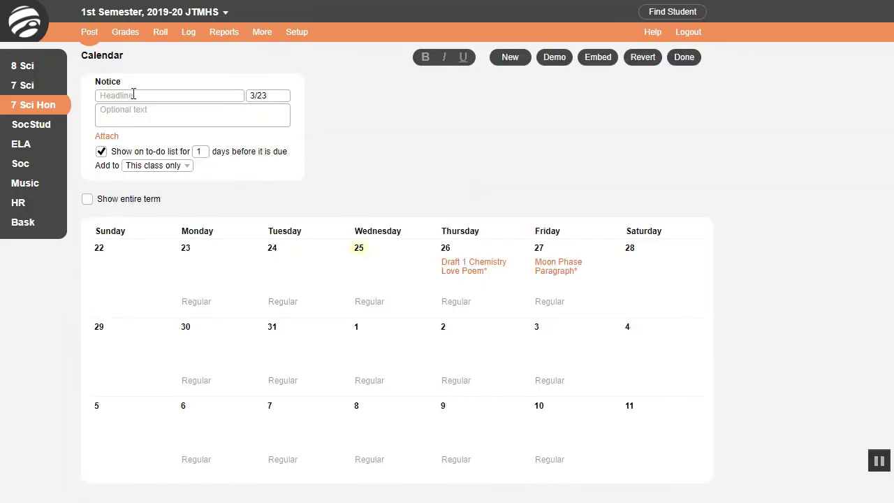
pyautogui.click(134, 94)
pyautogui.write('Sedimentary Rock Online Lesson')
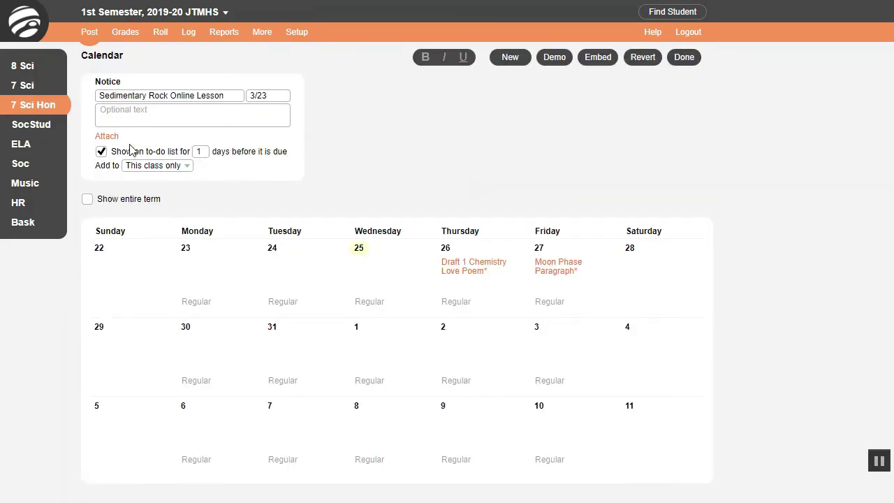
# Attach the Sedimentary Rock Lesson to the 3/23 calendar notice
pyautogui.click(107, 136)
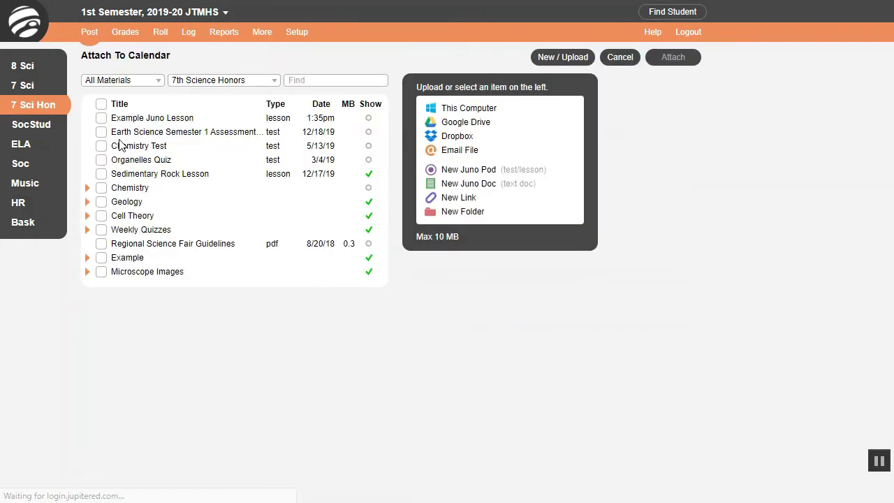
pyautogui.click(101, 174)
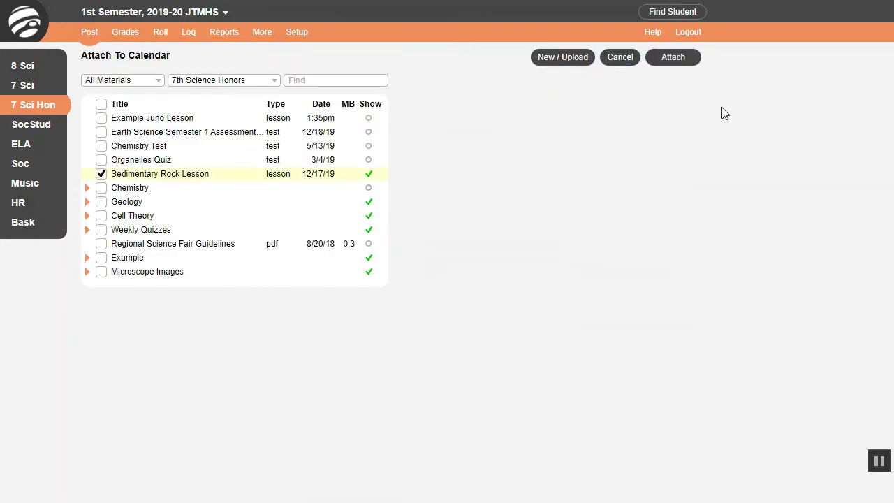
pyautogui.click(669, 59)
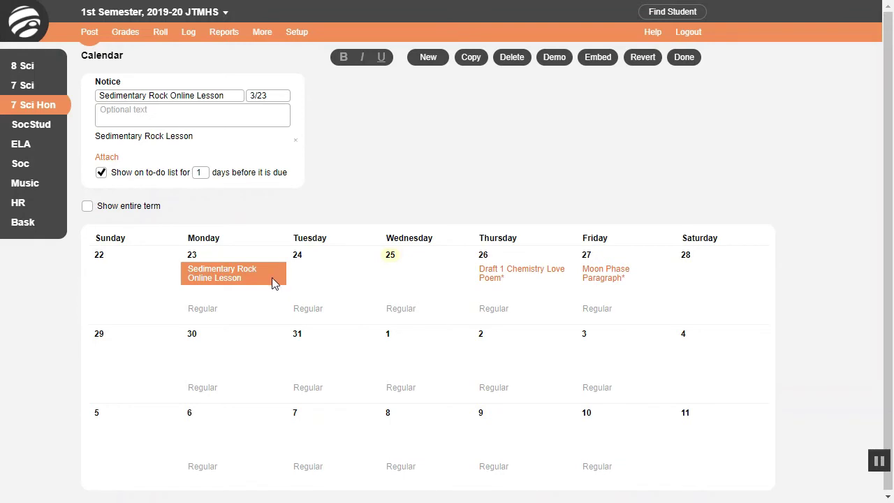
# Open the class's Juno Pods materials and select the Sedimentary Rock Lesson
pyautogui.click(91, 33)
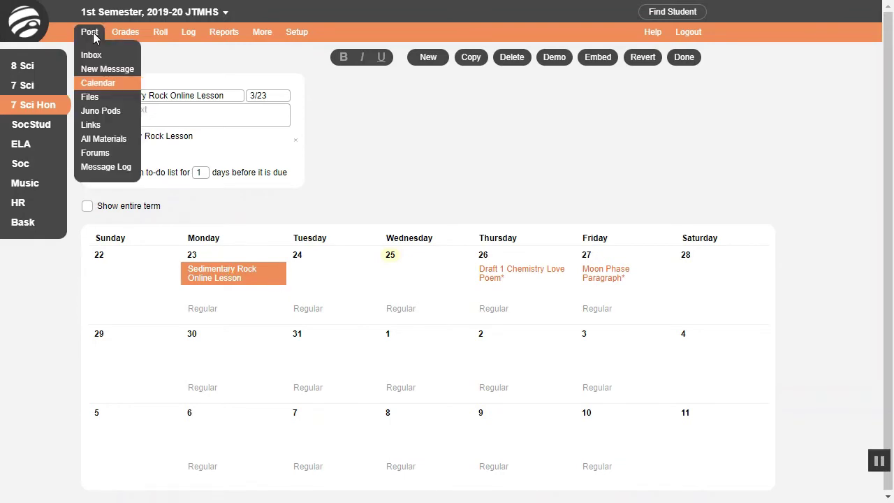
pyautogui.click(117, 113)
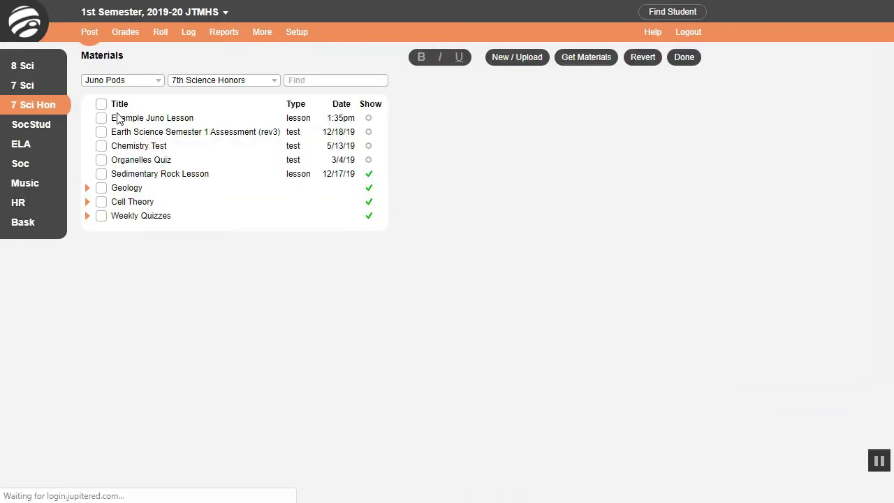
pyautogui.click(101, 174)
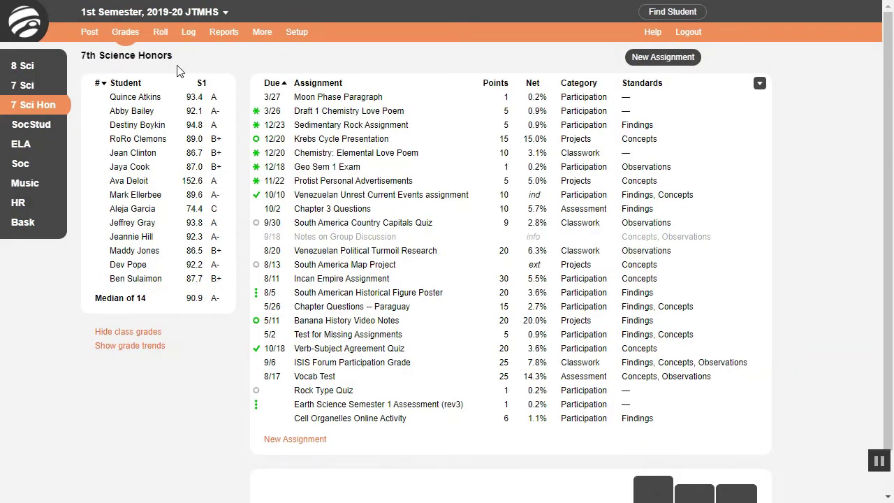
# Start a new forum for the 7th Science Honors class with Group Discussion as its type
pyautogui.click(89, 33)
pyautogui.click(126, 156)
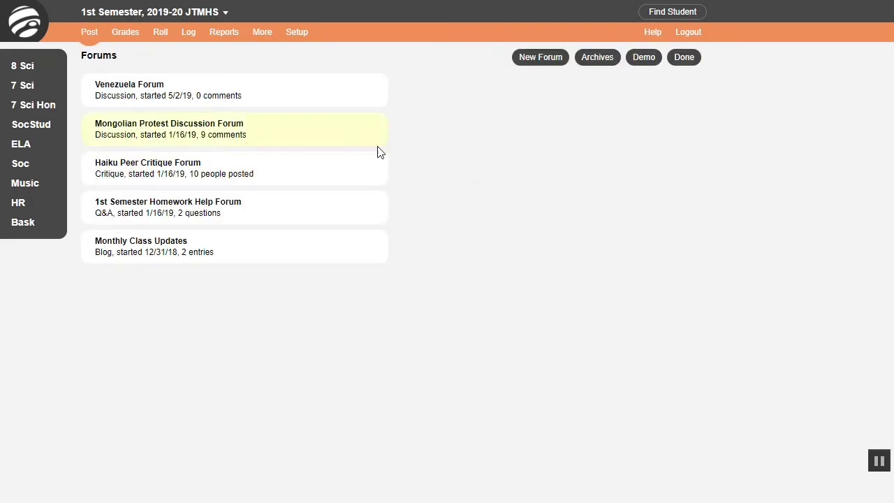
pyautogui.click(539, 60)
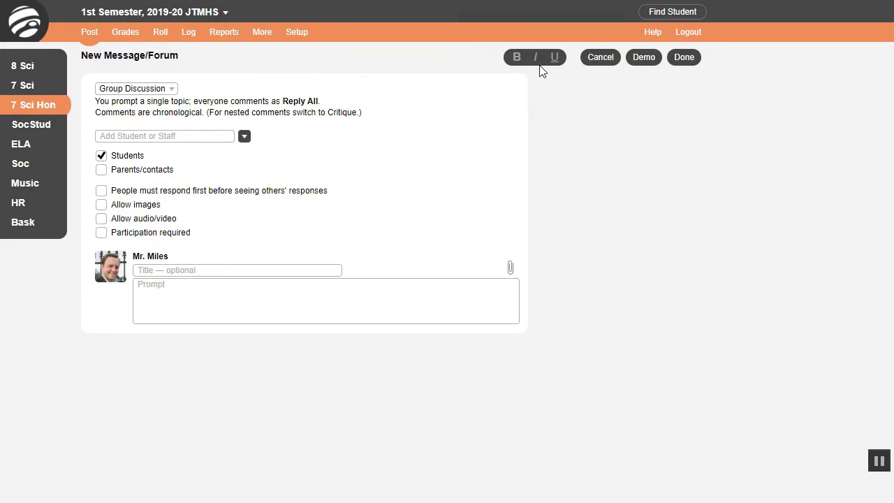
pyautogui.click(171, 93)
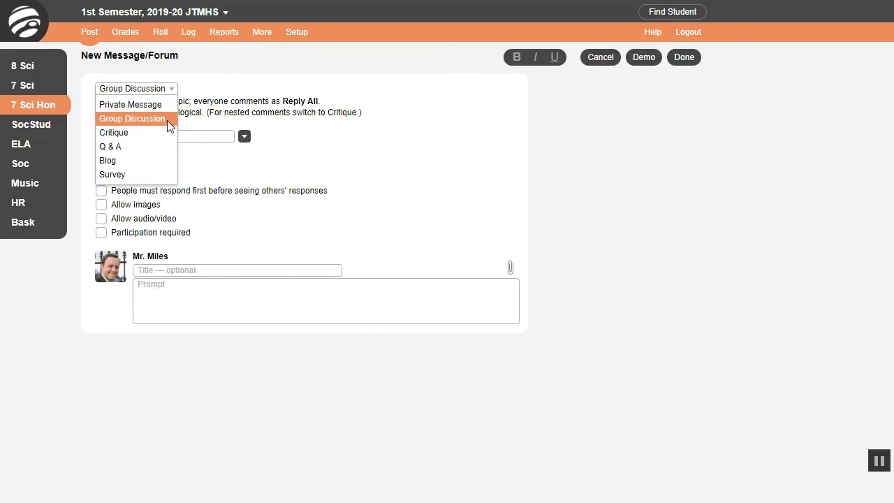
pyautogui.click(167, 122)
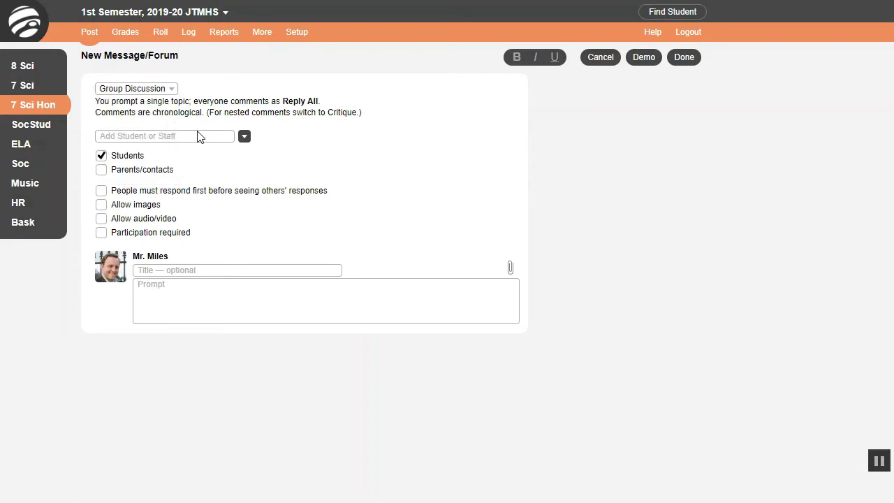
# Address the forum to the 6th Chemistry General (7 Sci) students and allow images in responses
pyautogui.click(244, 137)
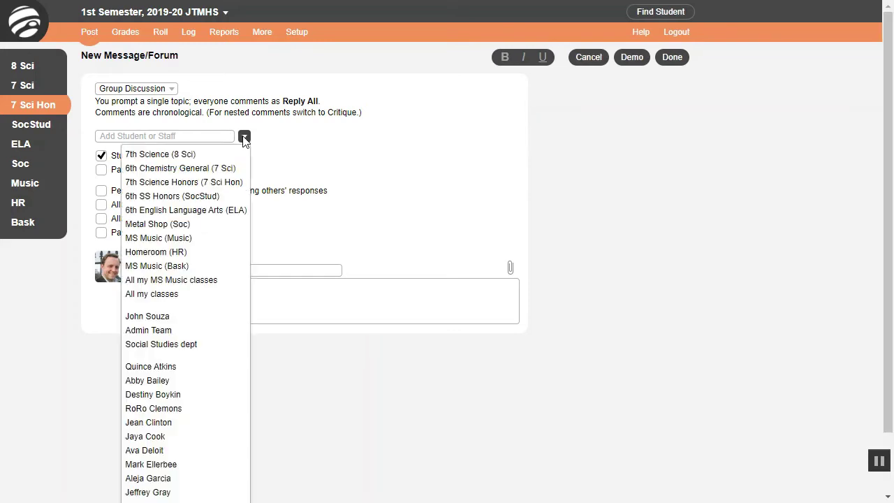
pyautogui.click(186, 170)
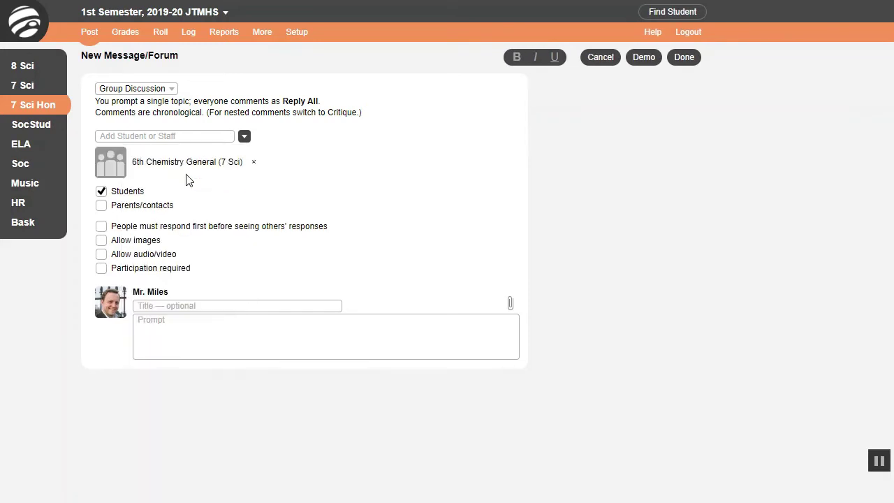
pyautogui.click(102, 241)
# Enter a forum prompt asking what societal or environmental changes Covid-19 will bring, with posts due Friday, 3/27/20 at 3 pm, and publish it
pyautogui.click(210, 329)
pyautogui.write('What societal or environmental changes do you foresee for humanity as a result of the Covid-19 outbreak in 2020? Please post by Friday, 3/27/20 at 3 pm.')
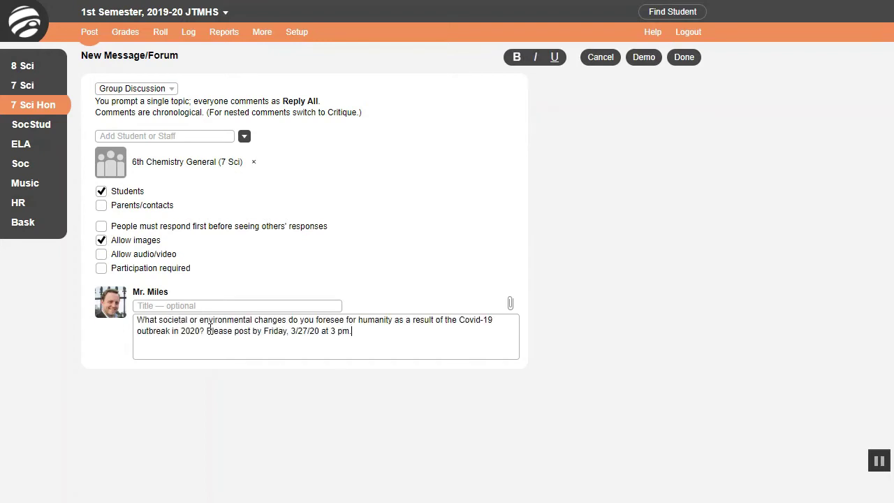
pyautogui.click(510, 304)
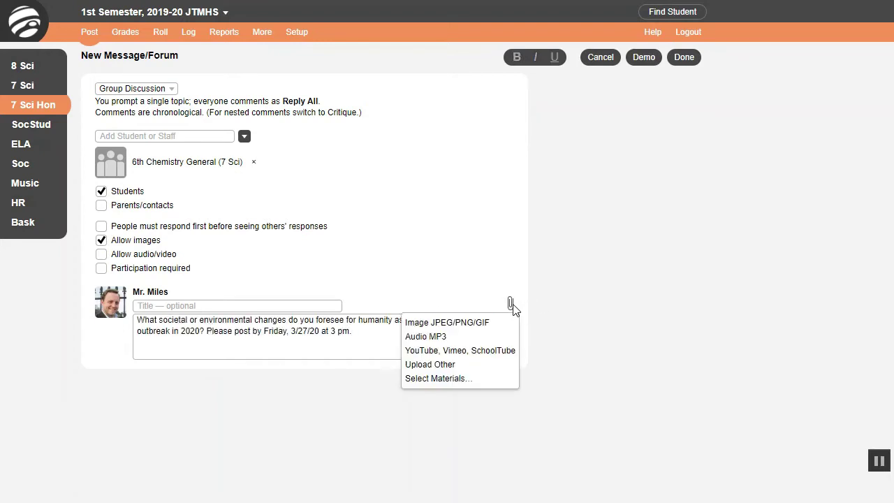
pyautogui.click(510, 305)
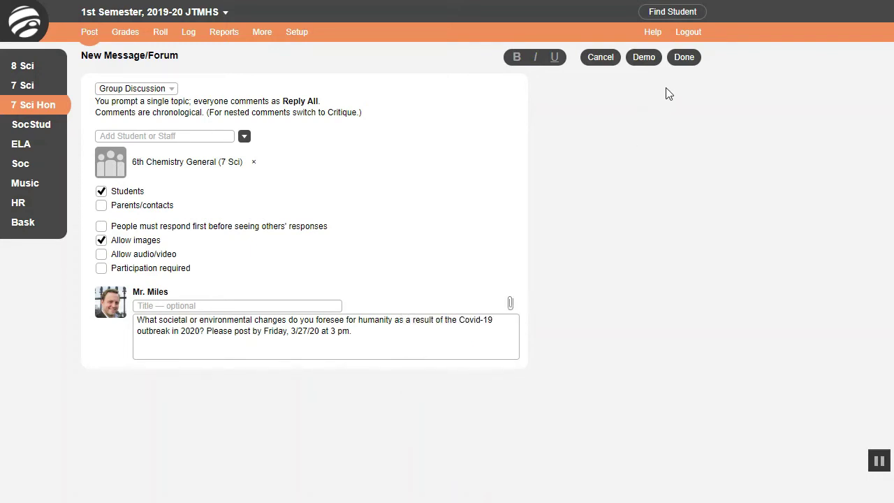
pyautogui.click(685, 59)
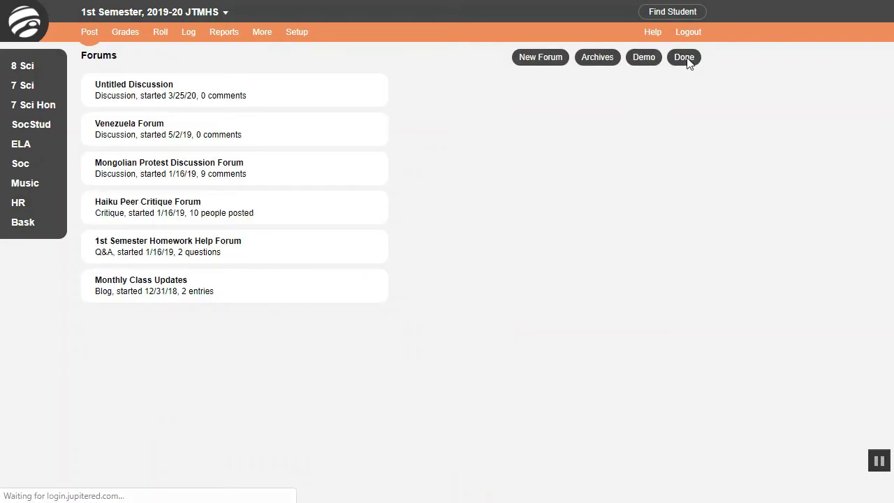
# Open the new untitled discussion and check its student participation
pyautogui.click(272, 105)
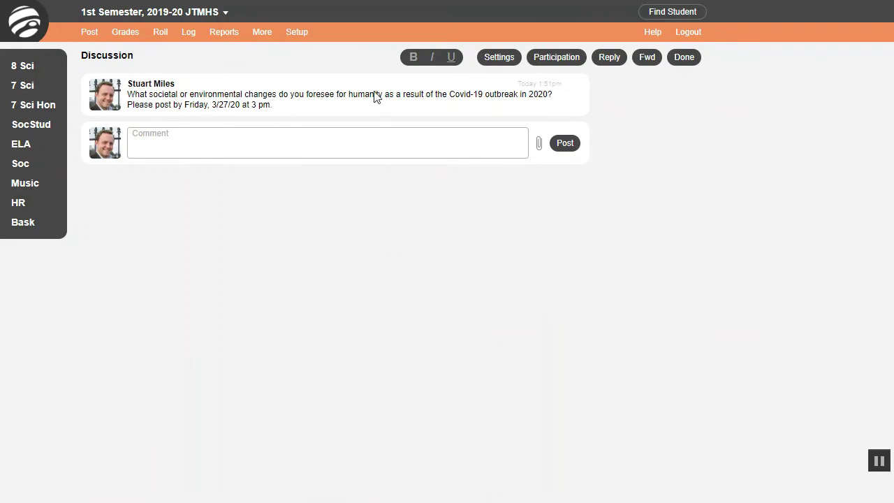
pyautogui.click(577, 59)
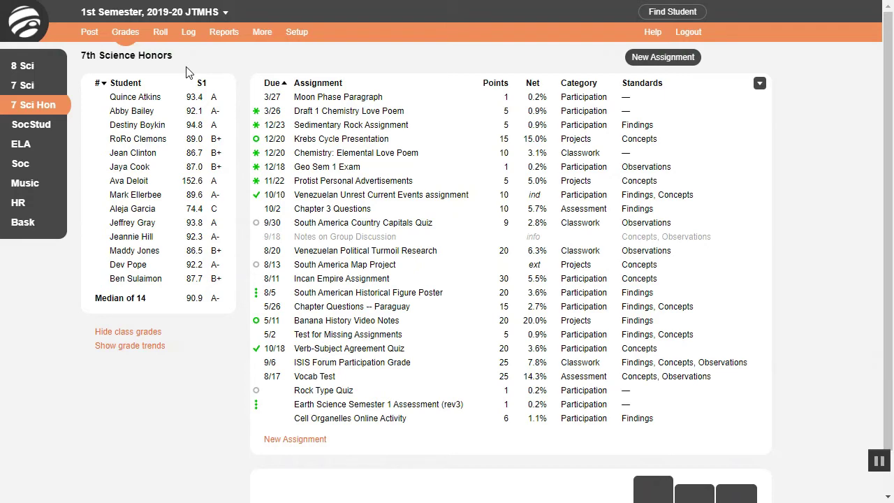
# Upload the 6+1 Writing Rubric PDF to the 7th Science Honors materials and post it on this course's student and parent Materials screen
pyautogui.click(98, 33)
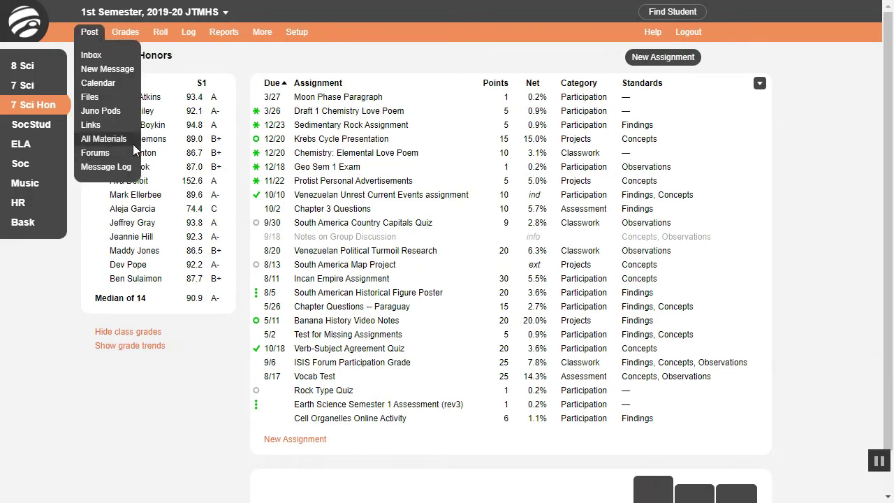
pyautogui.click(104, 138)
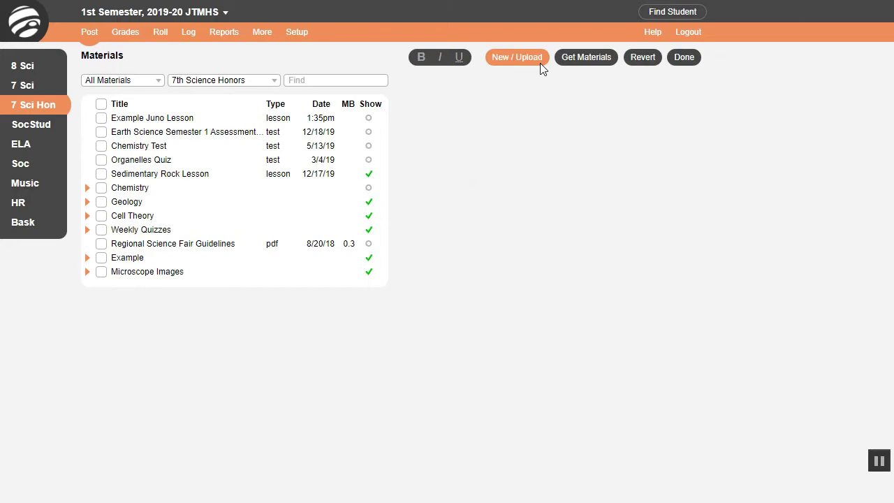
pyautogui.click(540, 63)
pyautogui.click(510, 100)
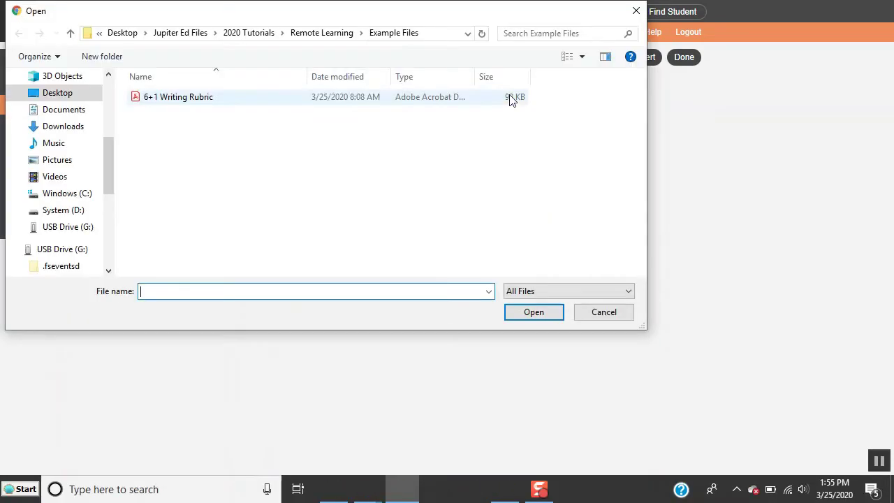
pyautogui.click(379, 100)
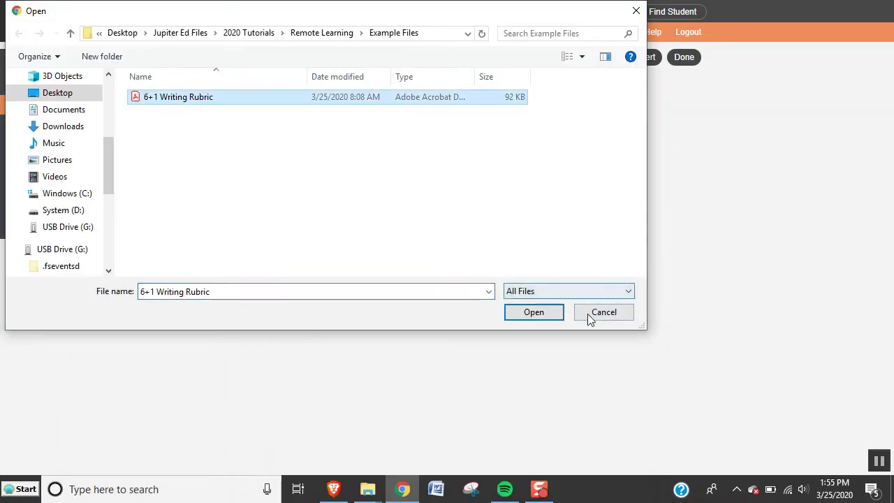
pyautogui.click(552, 315)
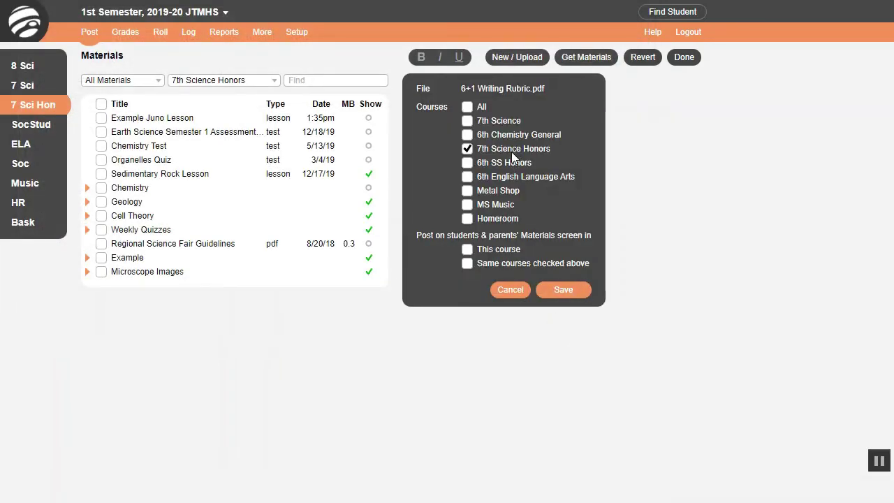
pyautogui.click(472, 250)
# Open a blank assignment form for the class and enable online turn-in for the Home Fossil Worksheet
pyautogui.click(121, 34)
pyautogui.click(129, 72)
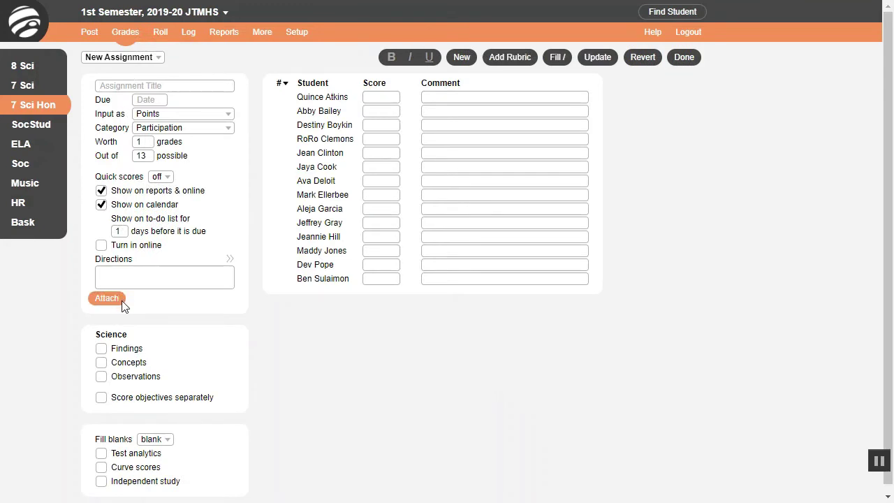
pyautogui.click(95, 32)
pyautogui.click(105, 68)
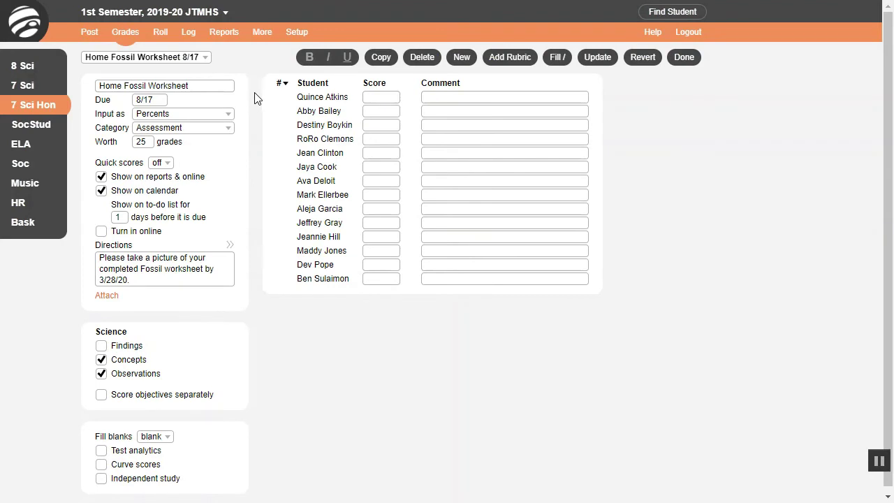
pyautogui.click(101, 231)
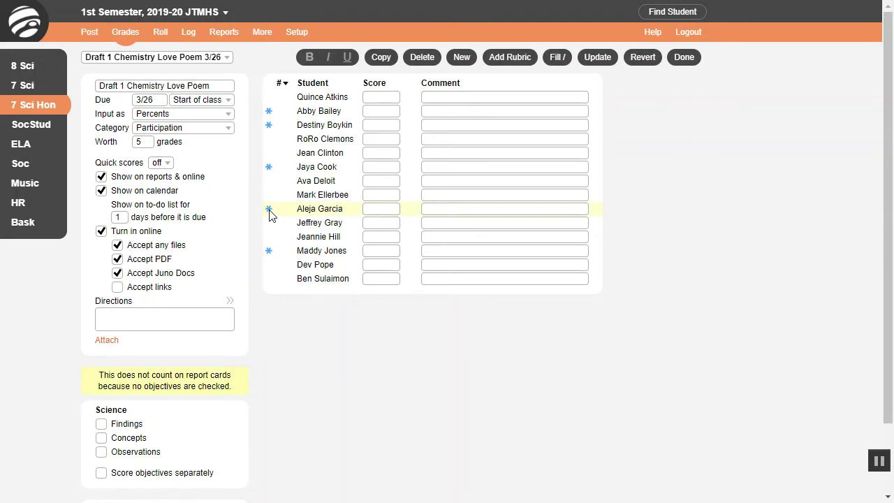
# Open the student's Chlorine Love Poem turned in for Draft 1 Chemistry Love Poem and score it A
pyautogui.click(268, 210)
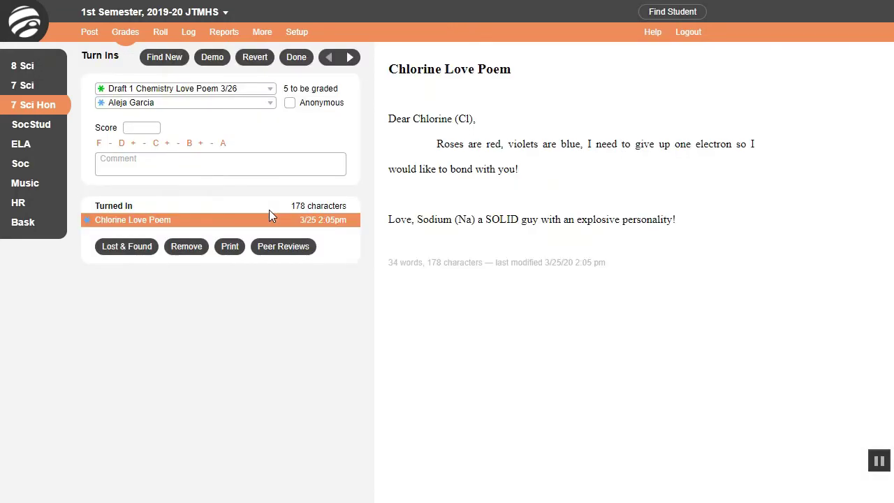
pyautogui.click(223, 144)
# Switch to another student's handwritten oxygen poem photo and rotate the image through a full turn
pyautogui.click(267, 104)
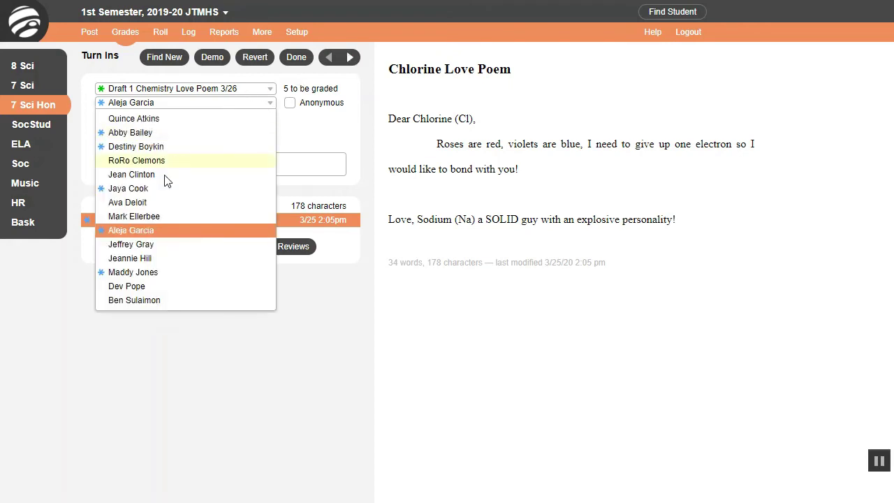
pyautogui.click(154, 194)
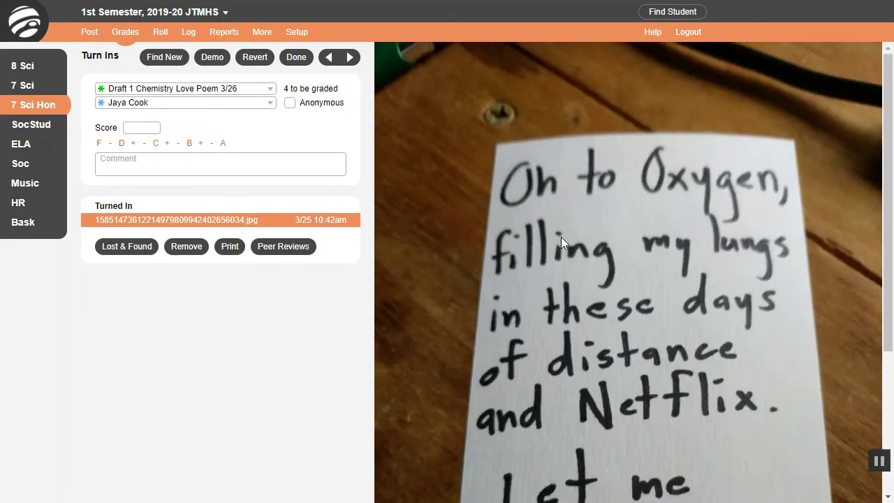
pyautogui.click(616, 237)
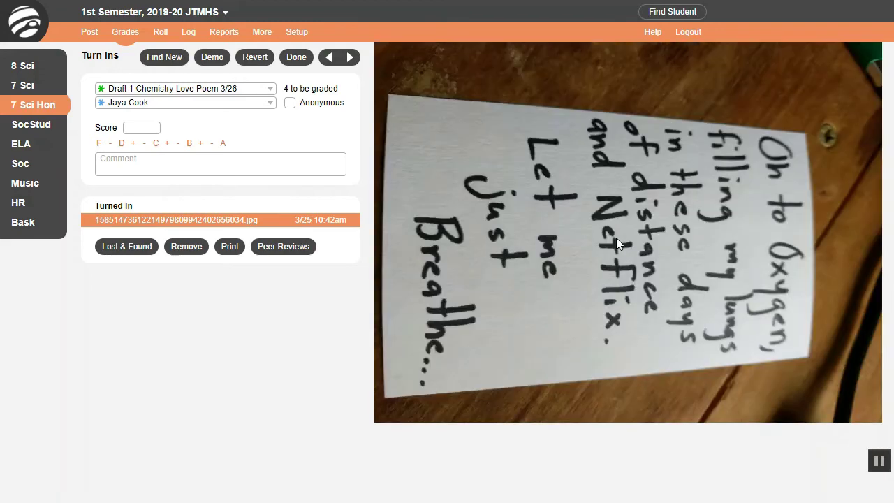
pyautogui.click(616, 238)
pyautogui.click(616, 237)
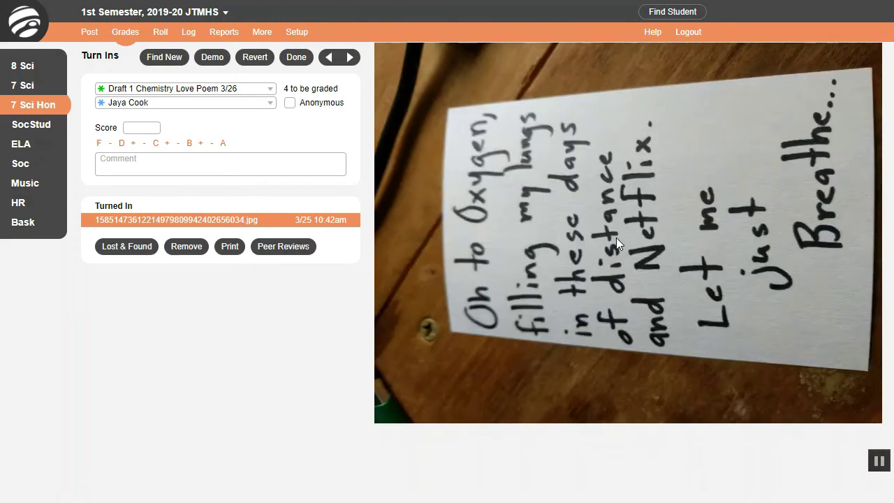
pyautogui.click(616, 238)
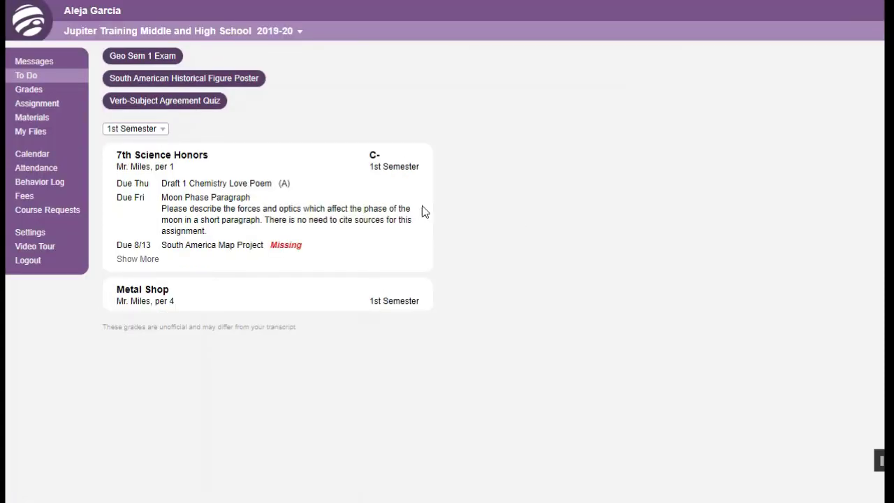
# In the student view, create a Juno Doc titled "Essay" for Moon Phase Paragraph reading "The moon is subject to gravity, primarily from the Earth..."
pyautogui.click(394, 211)
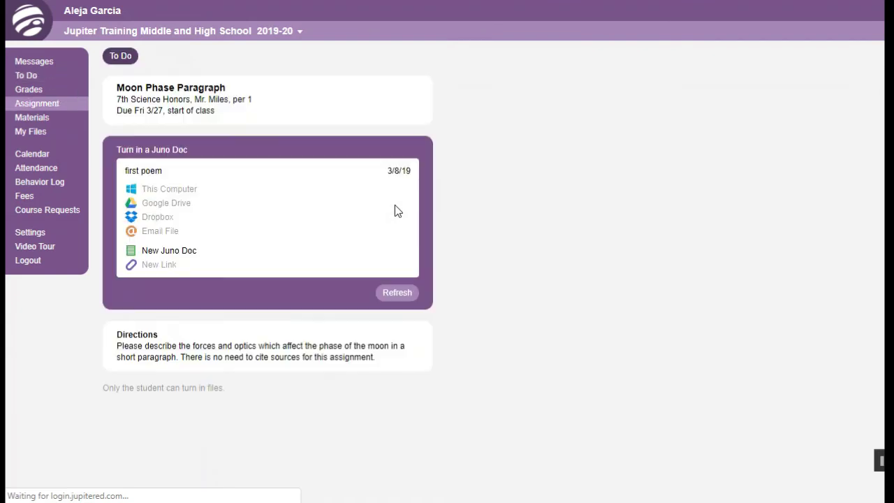
pyautogui.click(296, 256)
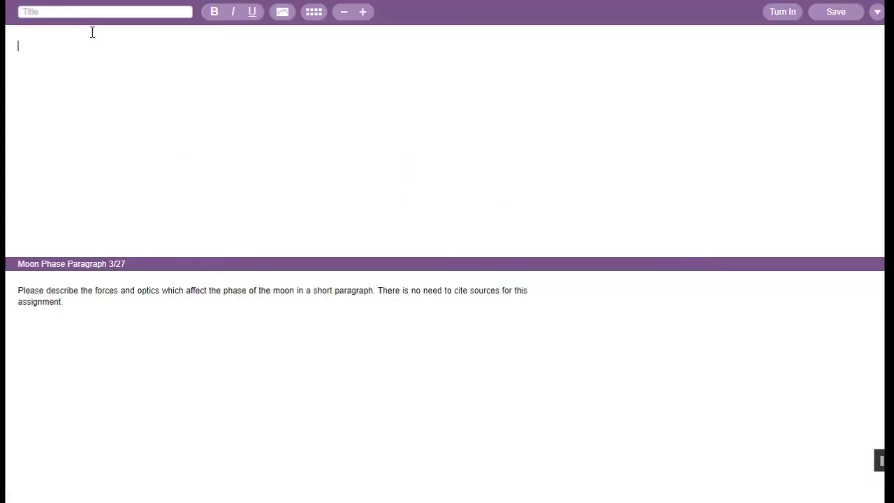
pyautogui.click(84, 11)
pyautogui.write('Essay')
pyautogui.click(76, 65)
pyautogui.write('The moon is subject to gravity, primarily from the Earth...')
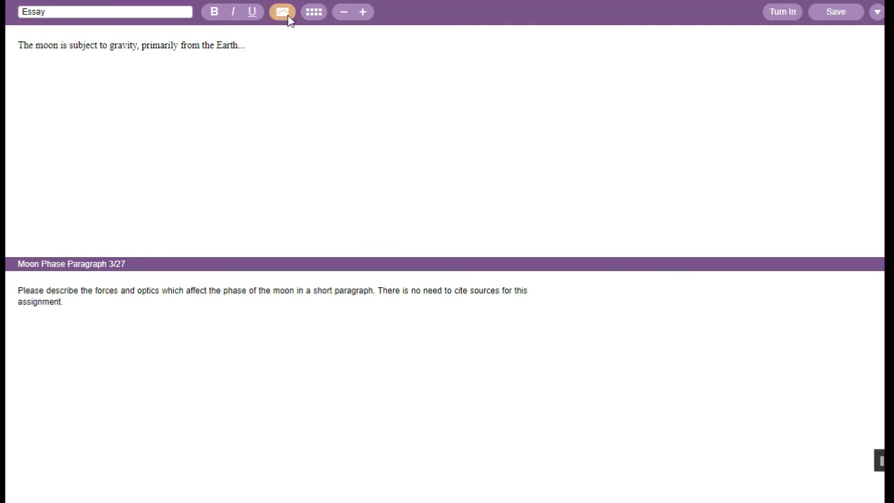
# Look over the special character sets available in the document and turn in the essay
pyautogui.click(318, 18)
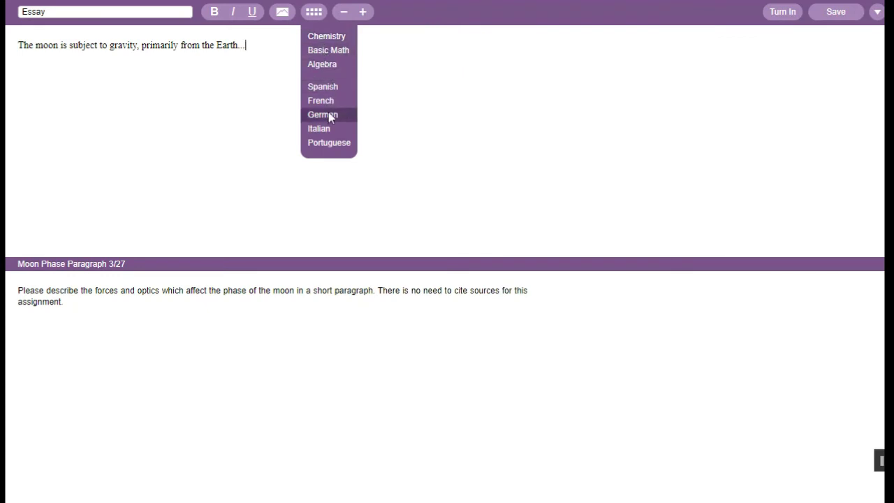
pyautogui.click(345, 15)
pyautogui.click(783, 12)
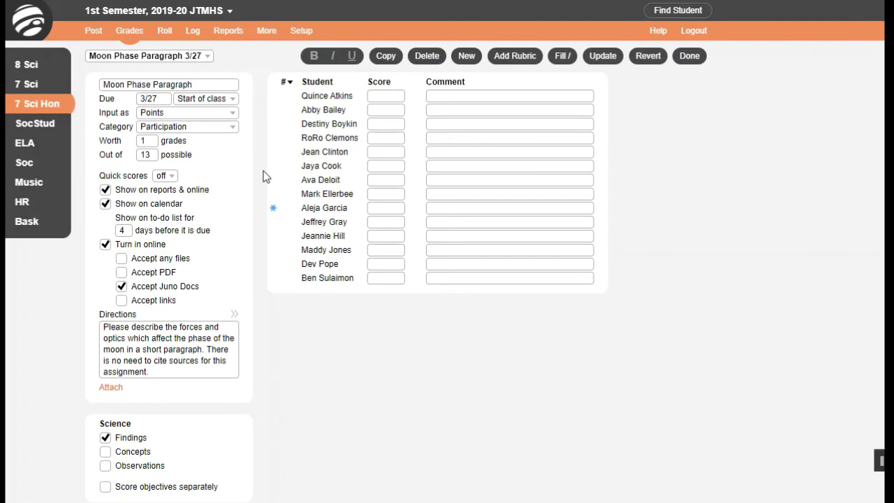
# Switch to the teacher view, open the submitted Moon Phase Paragraph essay and mark the word "subject" as creative
pyautogui.click(274, 208)
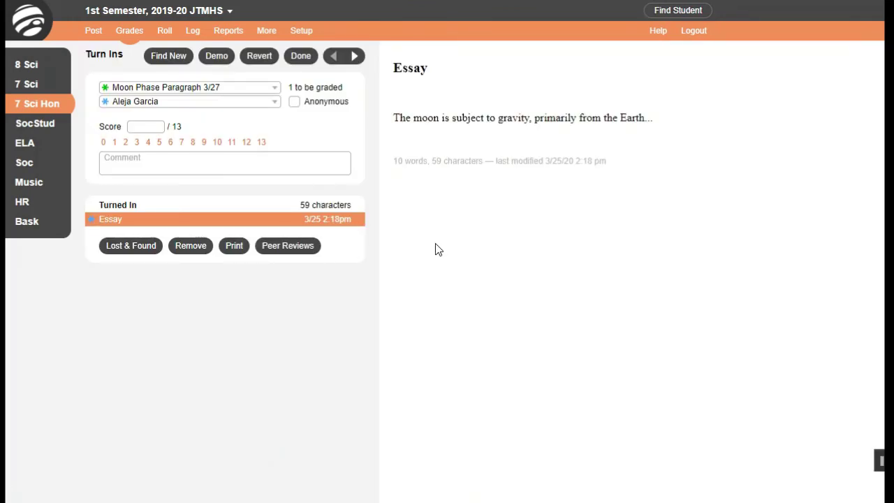
pyautogui.doubleClick(472, 124)
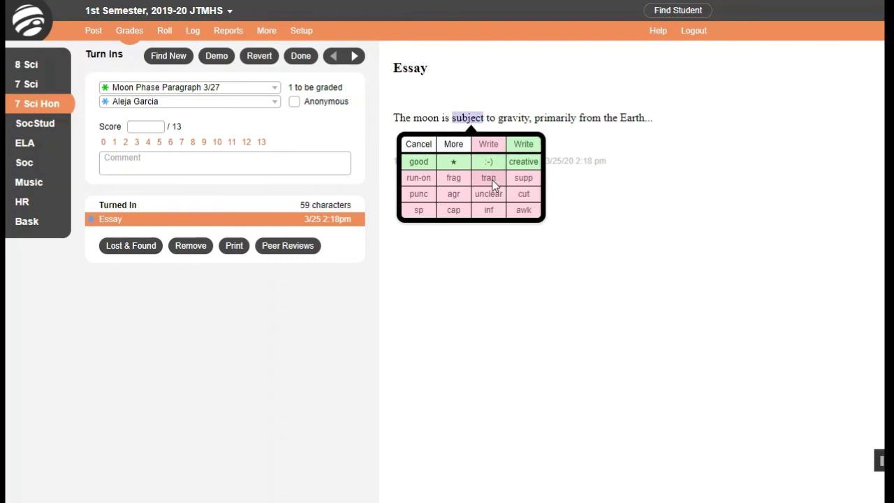
pyautogui.click(524, 162)
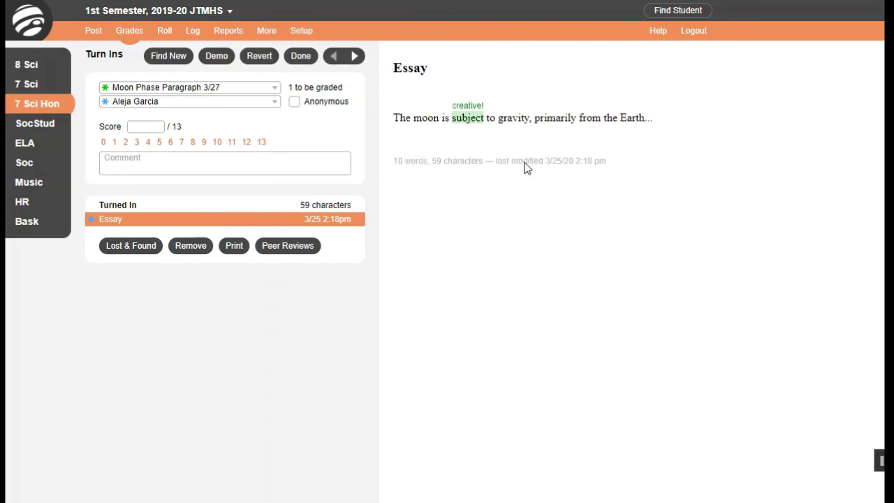
pyautogui.click(300, 56)
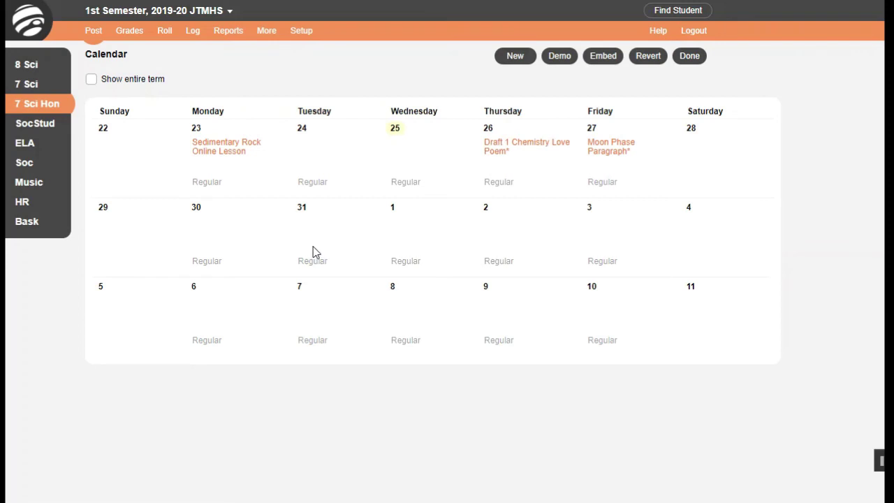
# Add a calendar notice for 4/1 with the headline "BP" and the text "BrainPop Scores due"
pyautogui.click(96, 32)
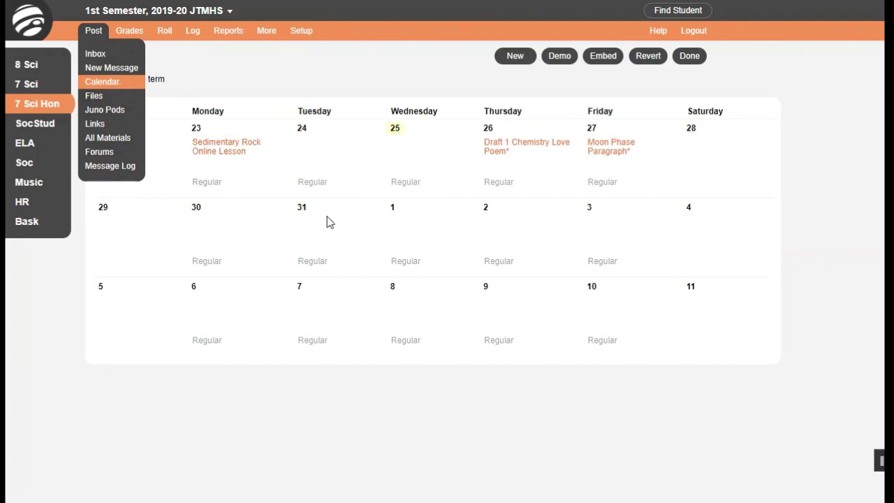
pyautogui.click(408, 236)
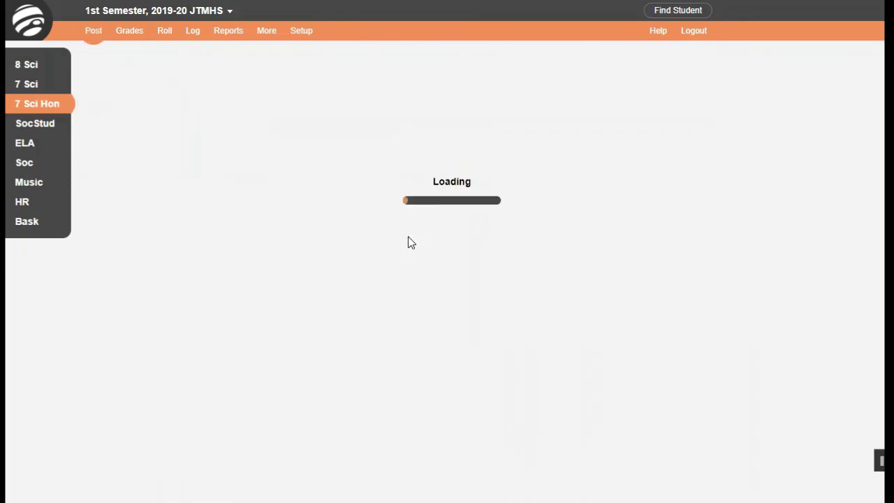
pyautogui.click(175, 112)
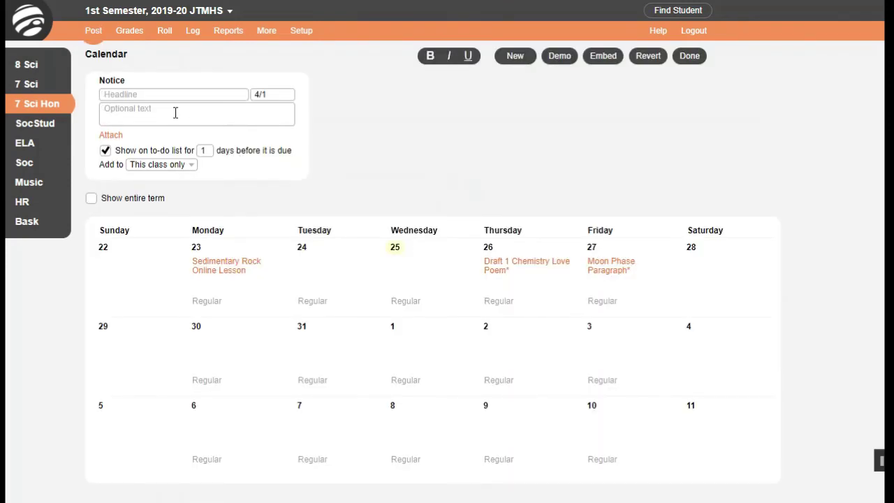
pyautogui.write('BrainPop Scores due')
pyautogui.click(151, 94)
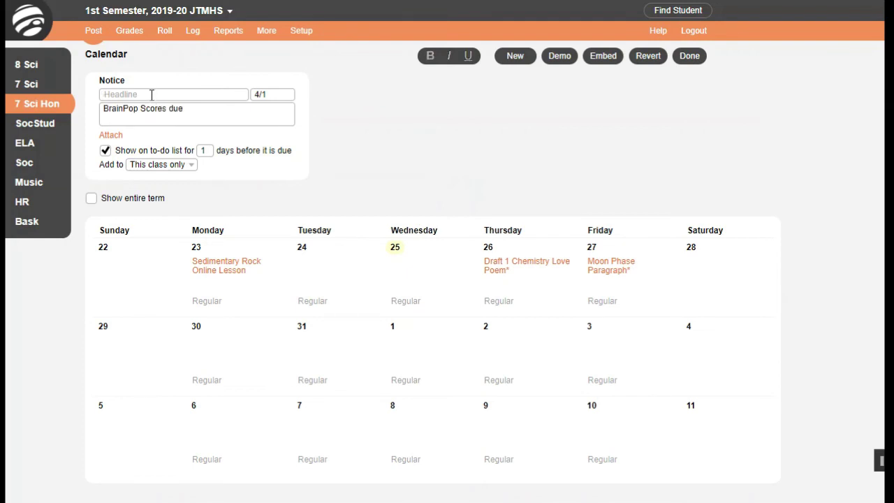
pyautogui.write('BP')
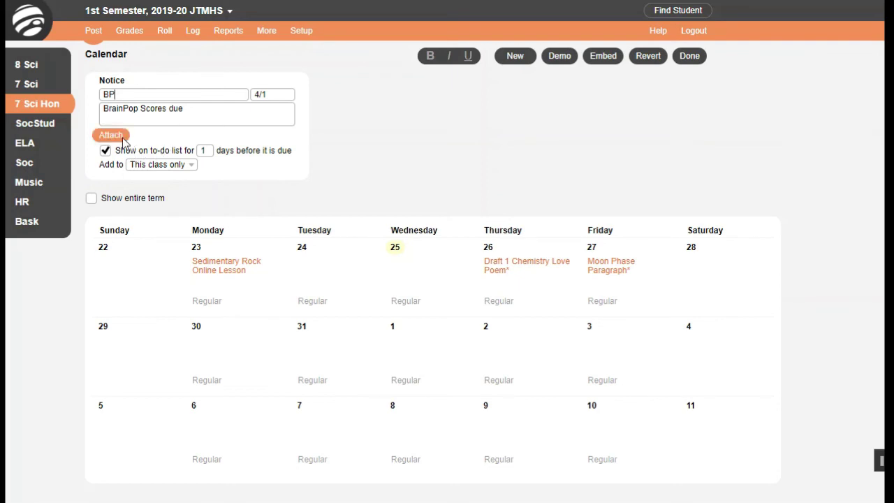
# In the class's remote attendance for today, mark students Present if online 8 minutes between 6:00 am and 4:00 pm
pyautogui.click(129, 30)
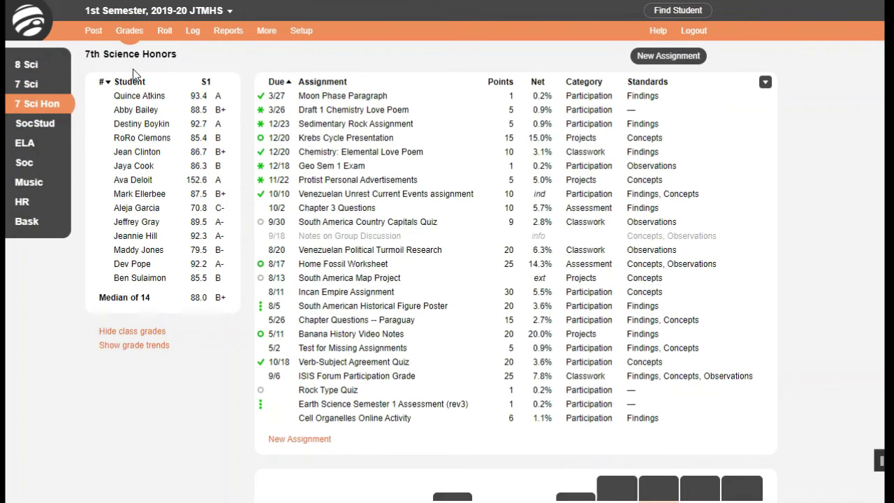
pyautogui.click(174, 36)
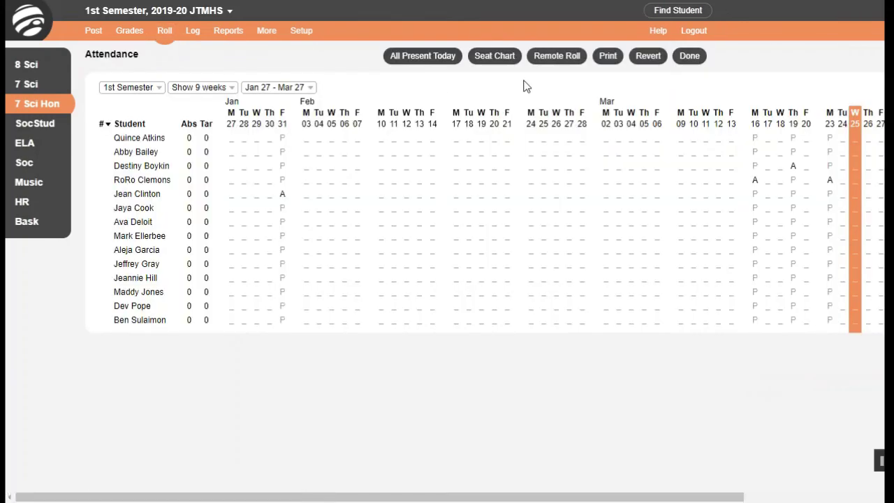
pyautogui.click(572, 64)
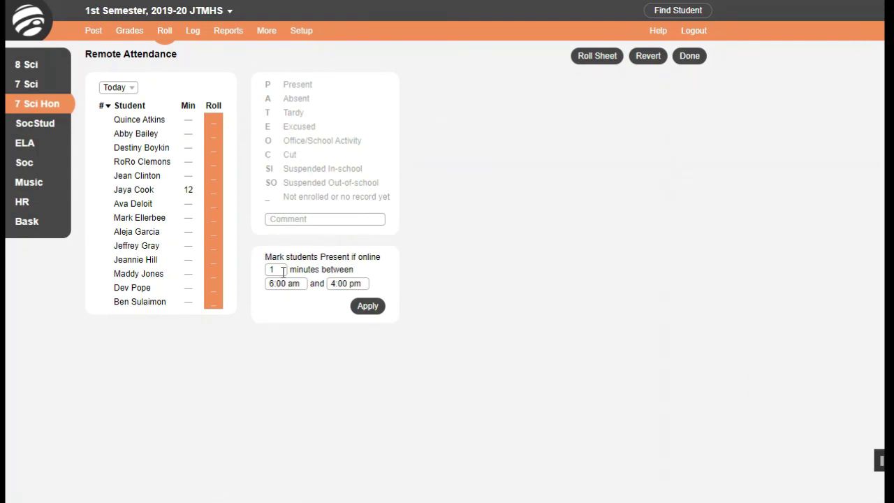
pyautogui.doubleClick(269, 269)
pyautogui.write('8')
pyautogui.click(369, 306)
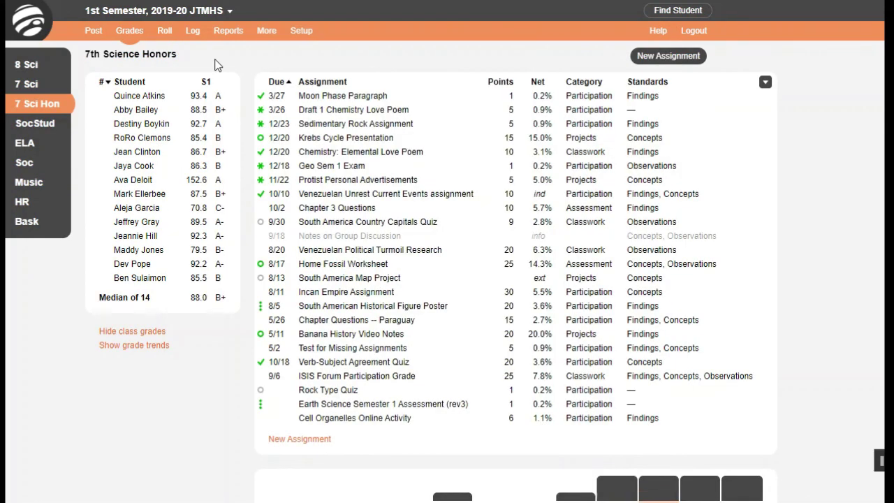
# Open the help table of contents from the class gradebook and bring up the list of video tutorials
pyautogui.click(658, 31)
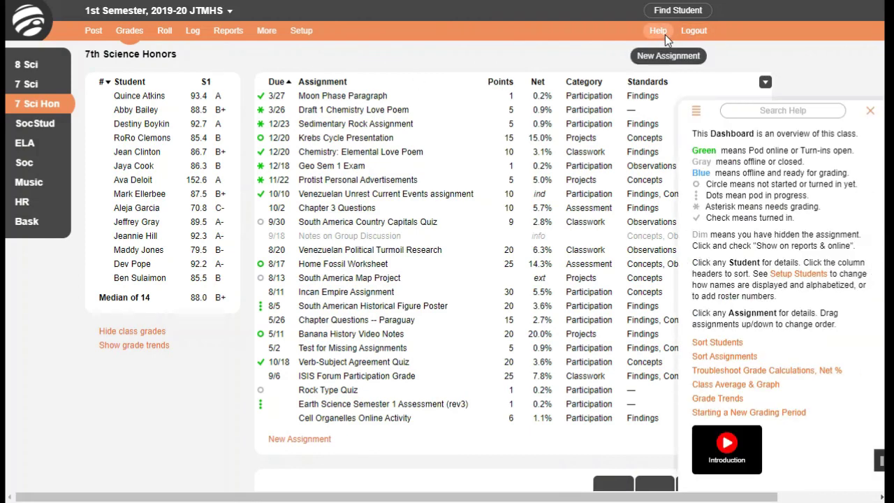
pyautogui.click(698, 112)
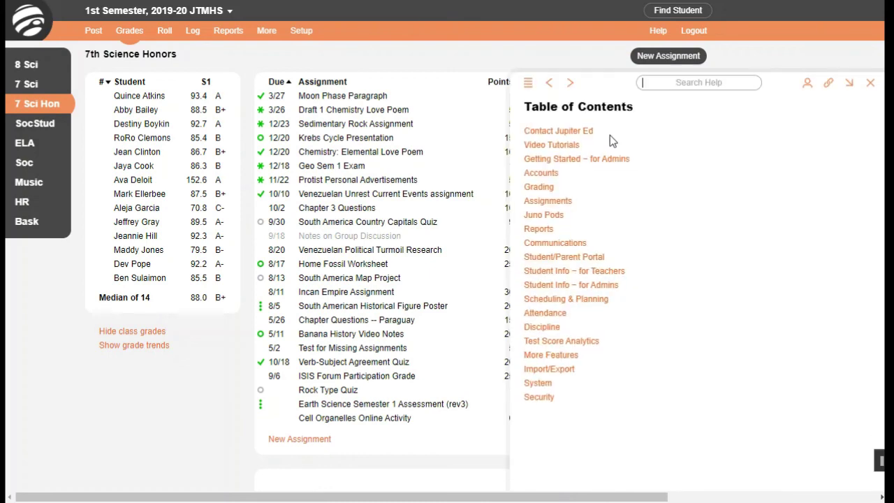
pyautogui.click(573, 146)
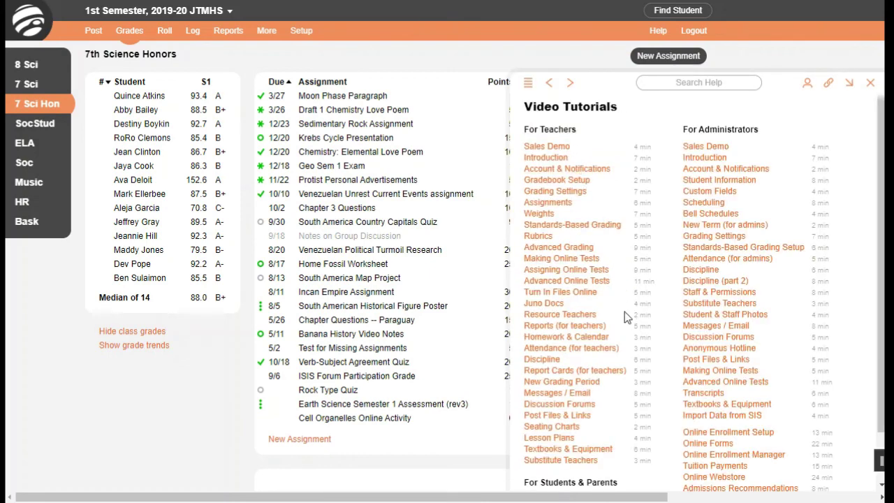